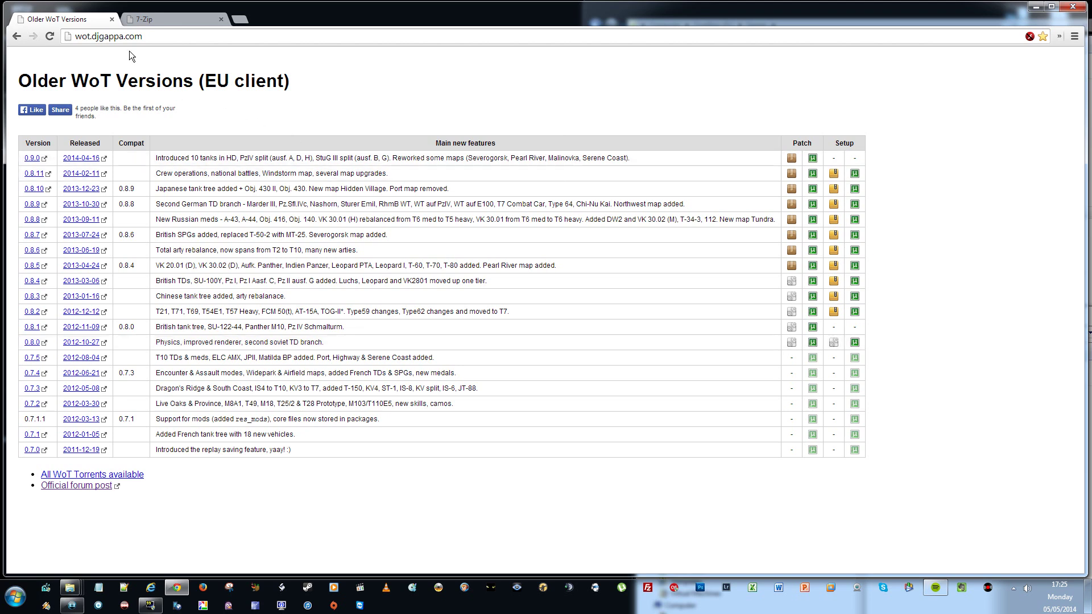
Start downloading the 0.8.11 EU setup zip, then cancel the save.
mouse_move(75, 36)
left_mouse_down()
mouse_move(119, 36)
mouse_move(89, 35)
left_mouse_up()
left_click(142, 36)
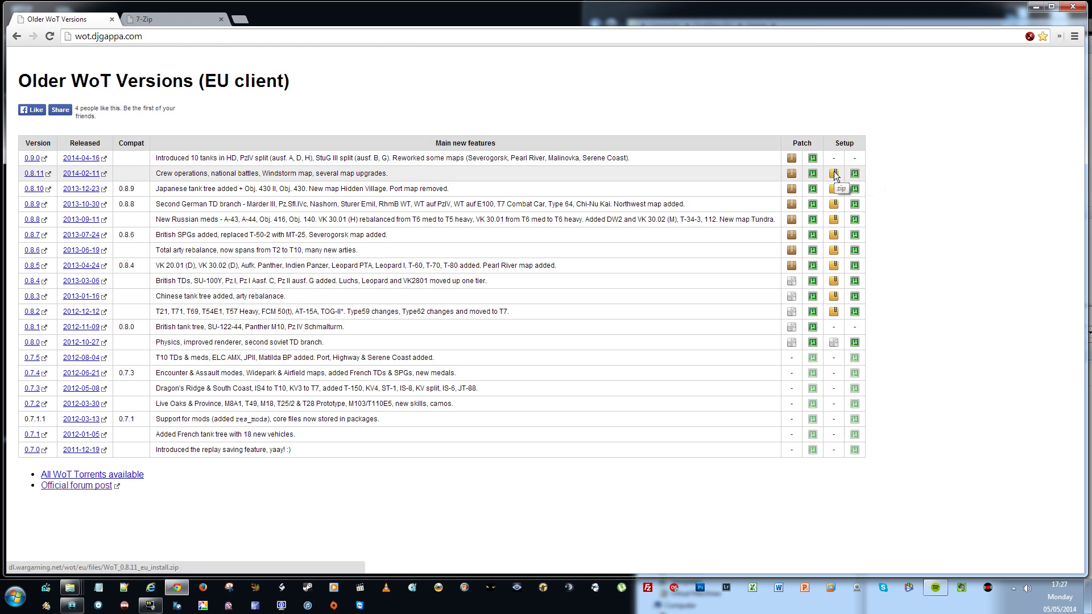
left_click(833, 174)
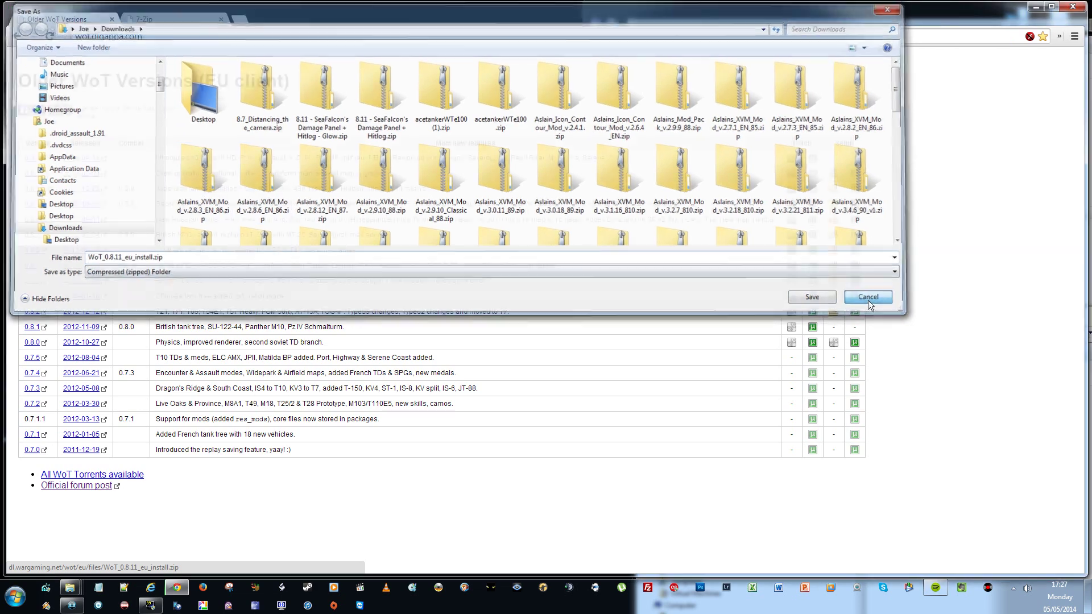
left_click(868, 299)
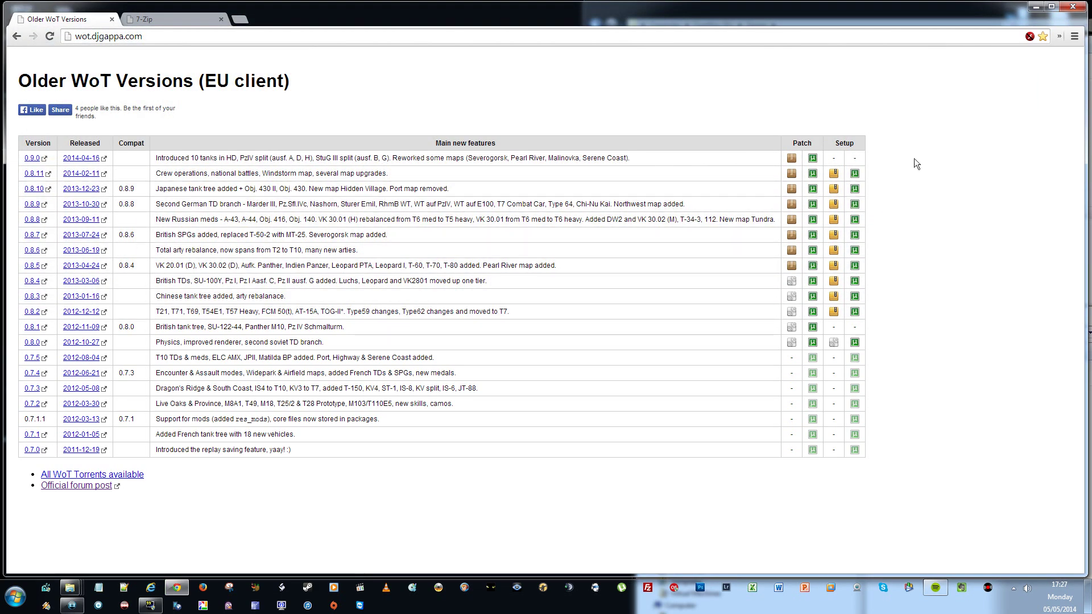
Snap the browser to the left half and open the WoT Client 0.8.11 folder.
key("super+Left")
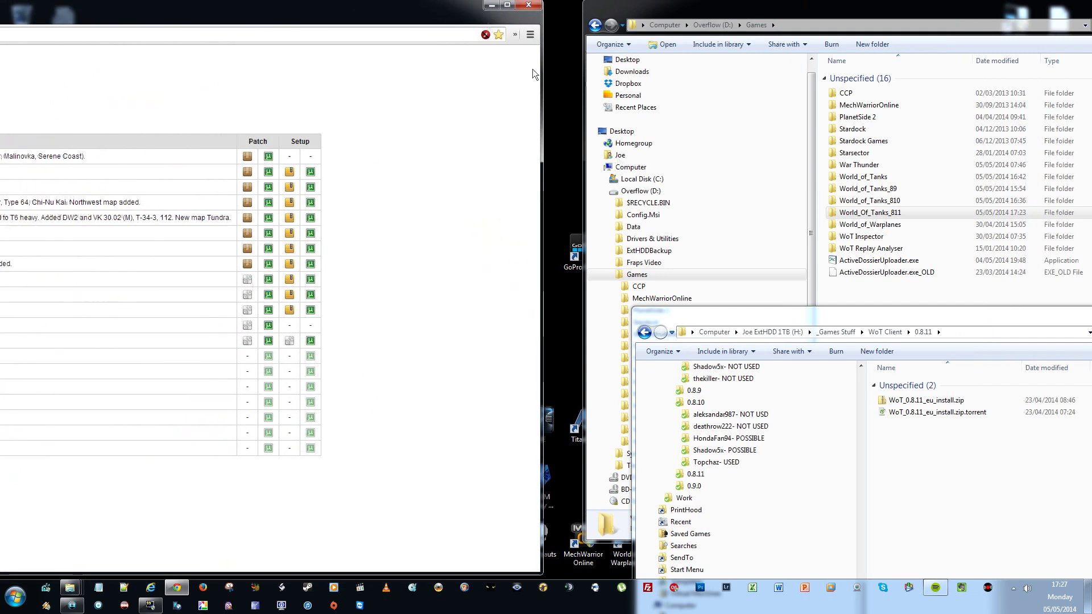
left_click_drag(882, 268, 875, 258)
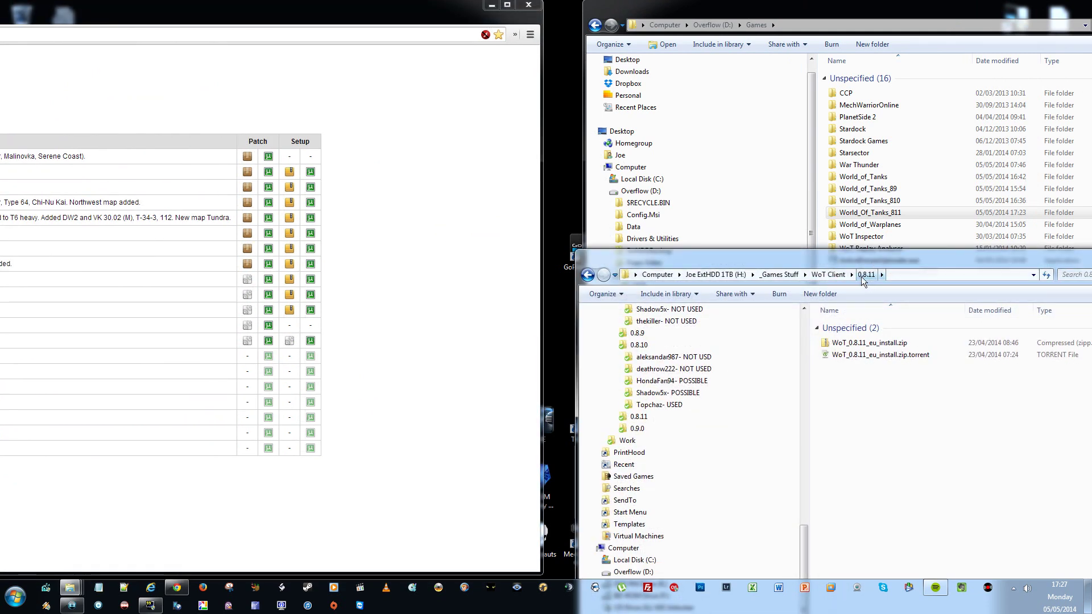
left_click(828, 275)
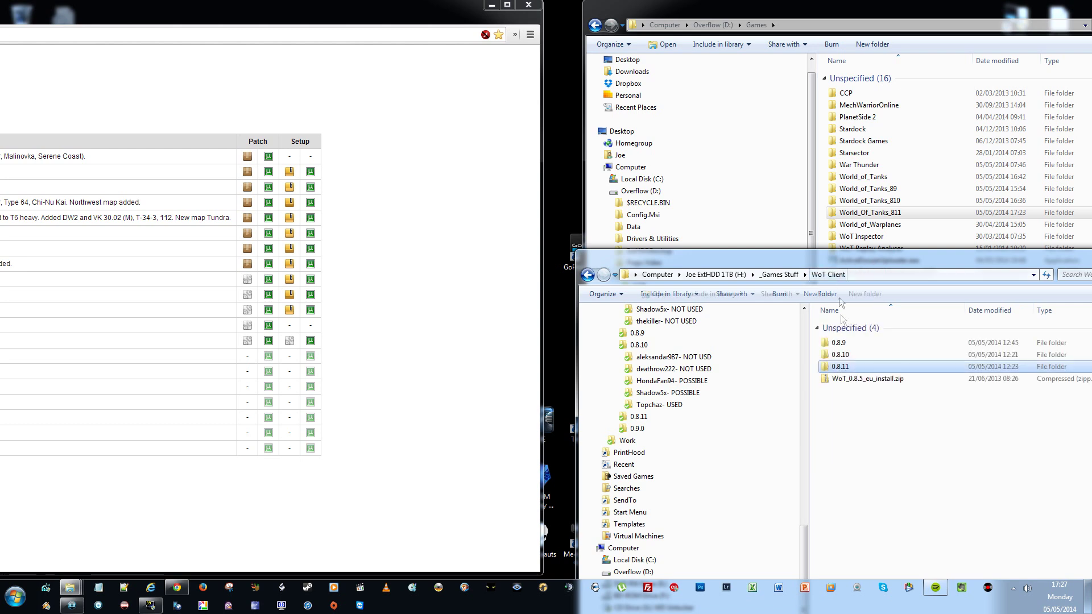
double_click(845, 371)
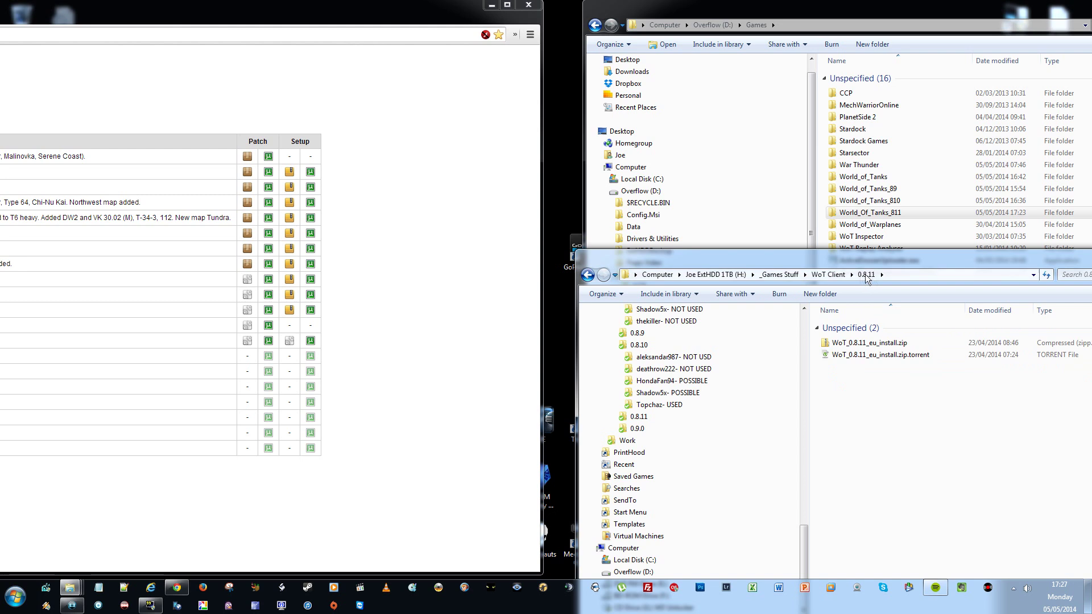
left_click_drag(887, 266, 879, 264)
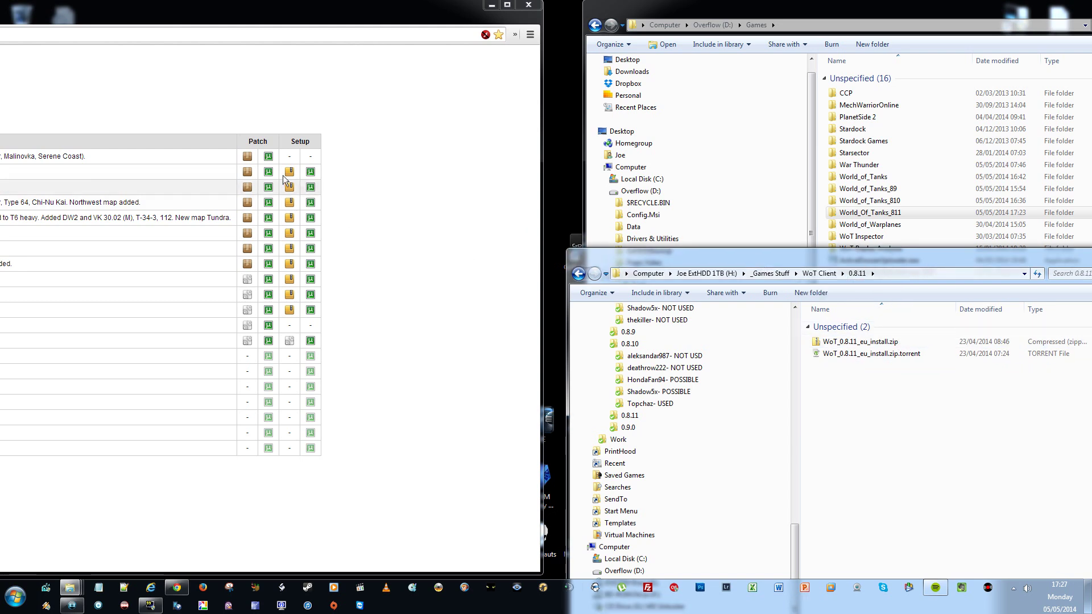
Open WoT_0.8.11_eu_install.zip and its WoT_internet_install_eu folder listing four .patch files.
left_click(875, 342)
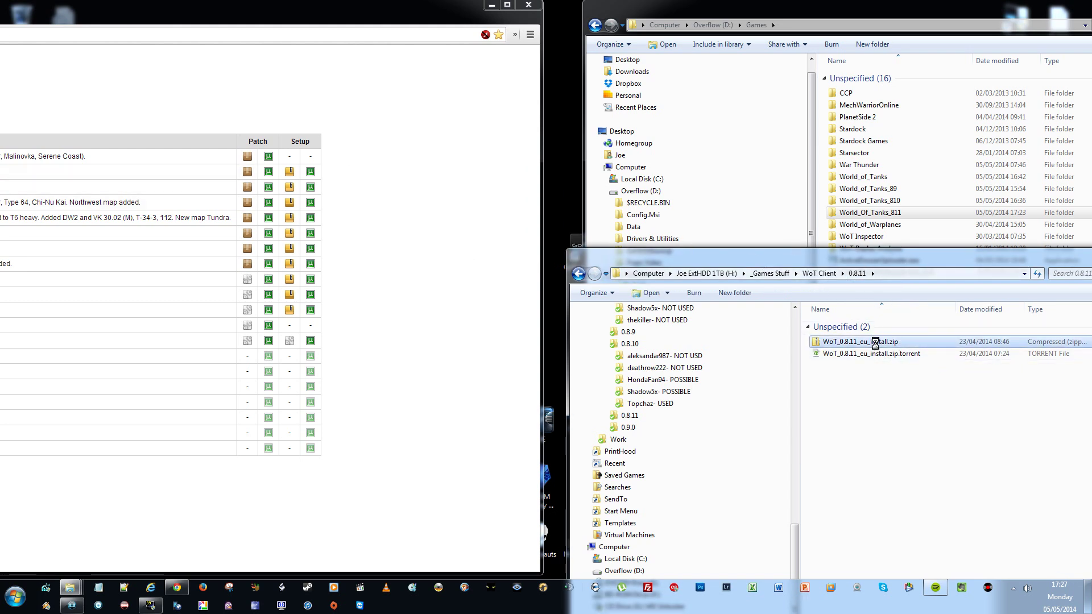
double_click(874, 342)
left_click_drag(869, 253, 762, 177)
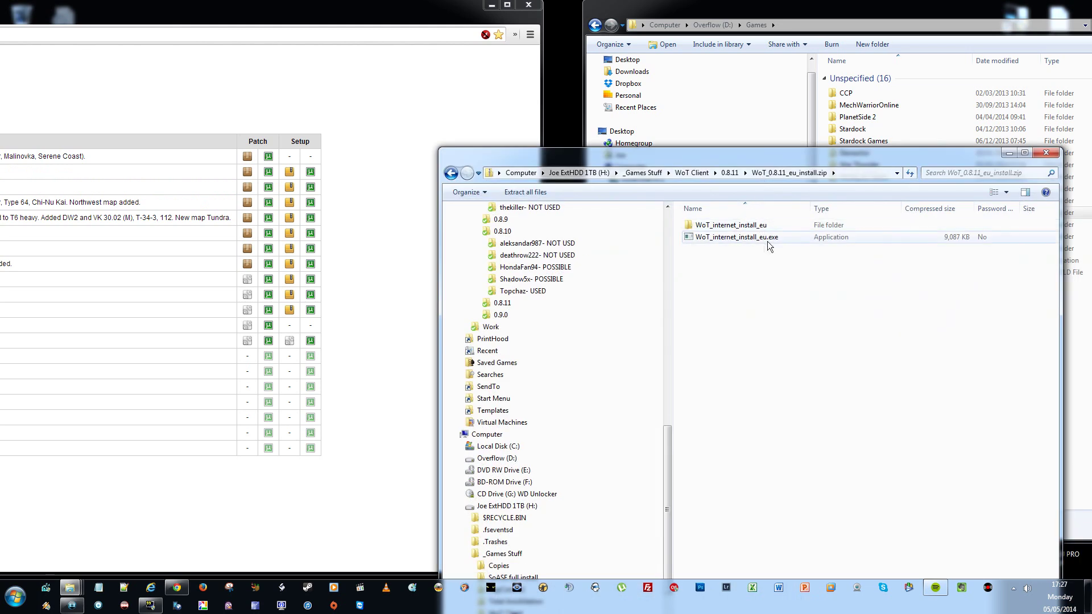
double_click(739, 226)
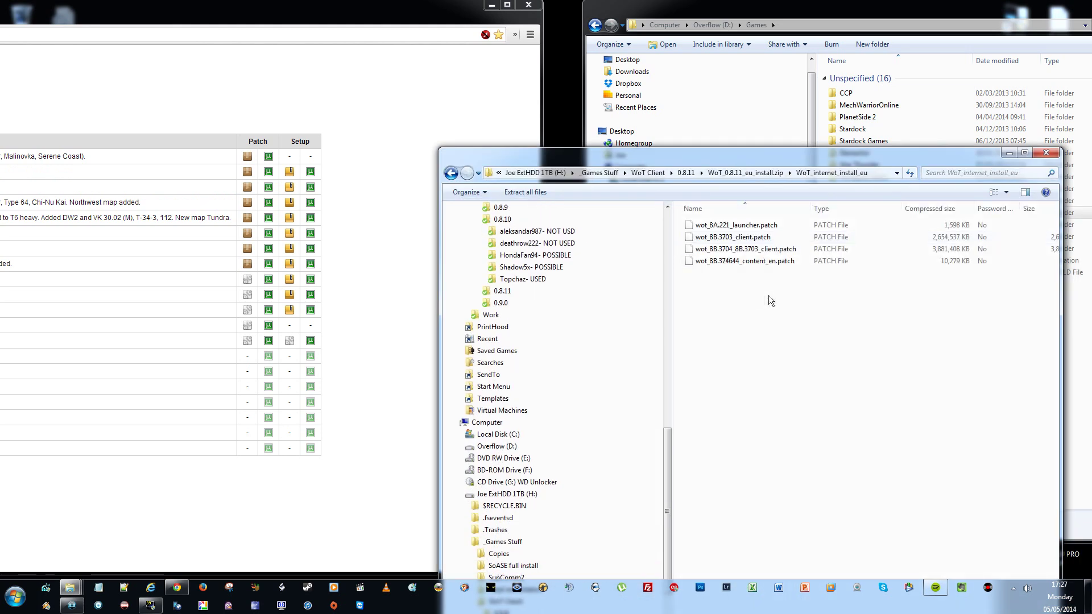
left_click(778, 176)
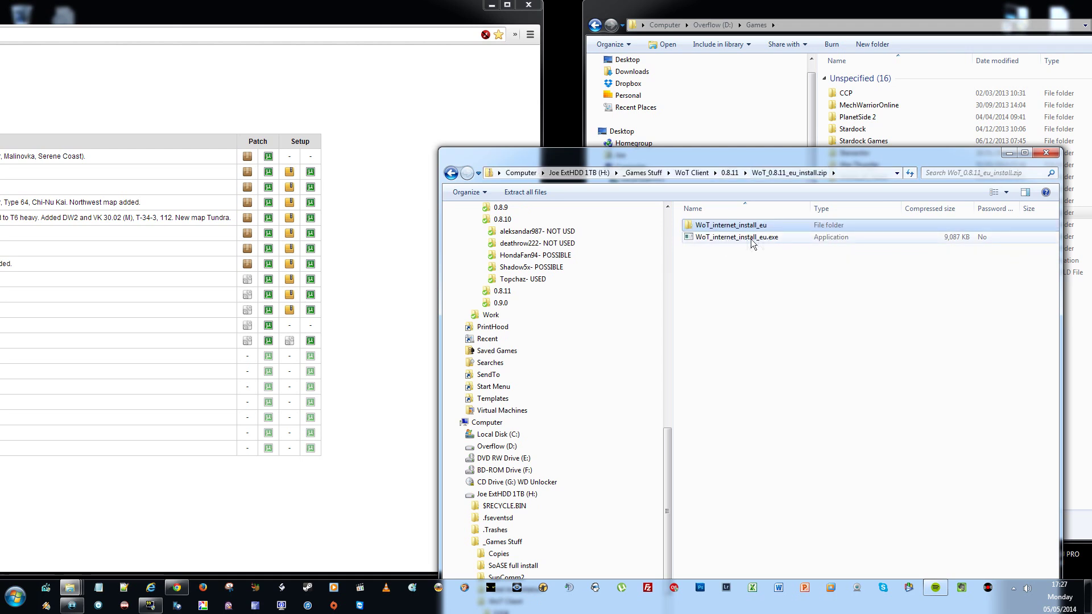
double_click(750, 227)
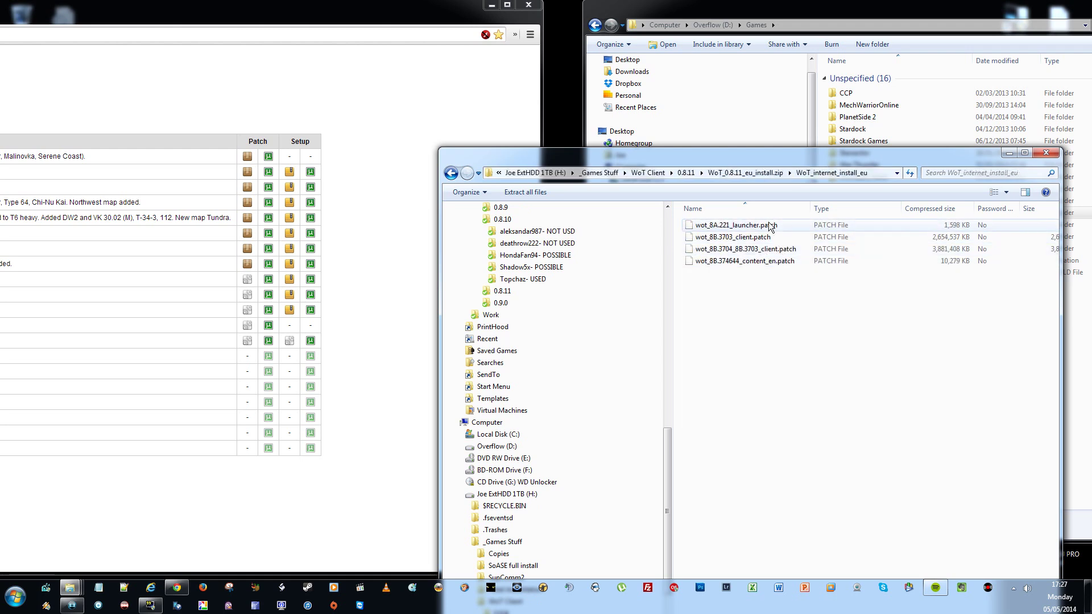
key("BackSpace")
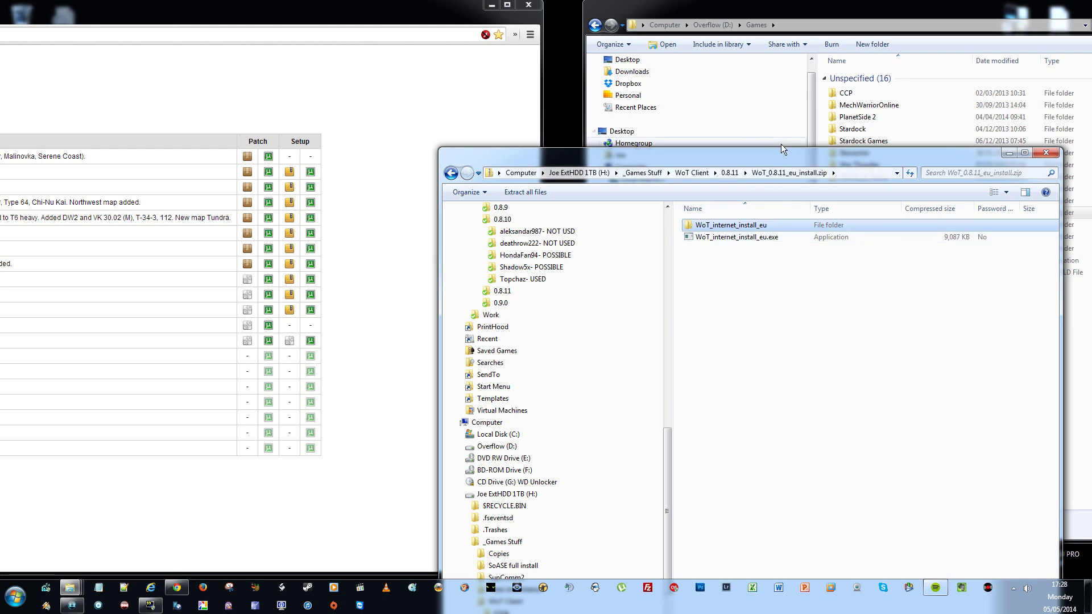
double_click(748, 226)
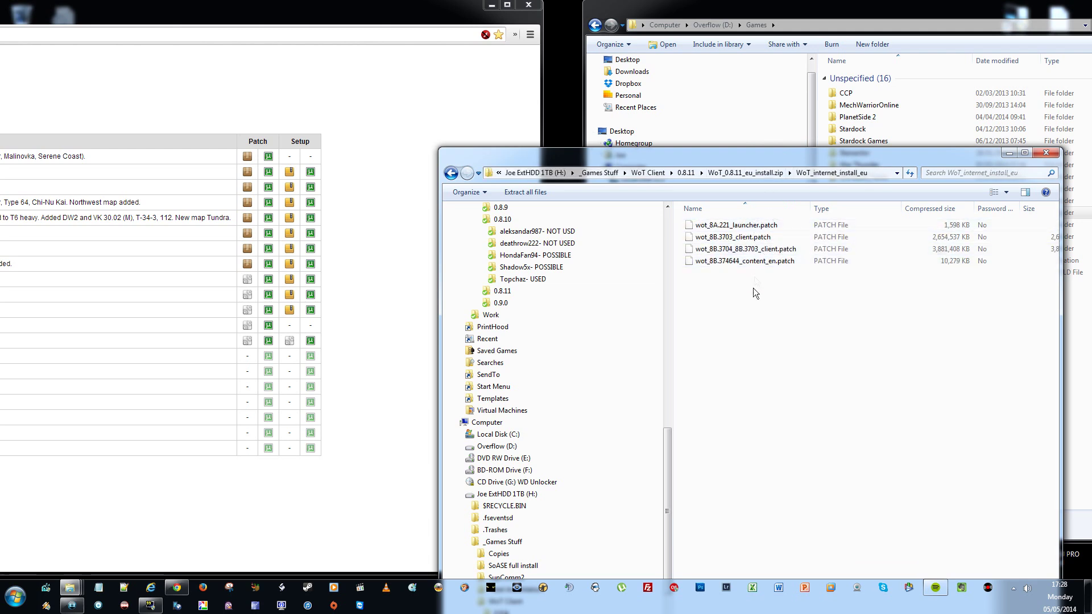
left_click_drag(767, 158, 838, 306)
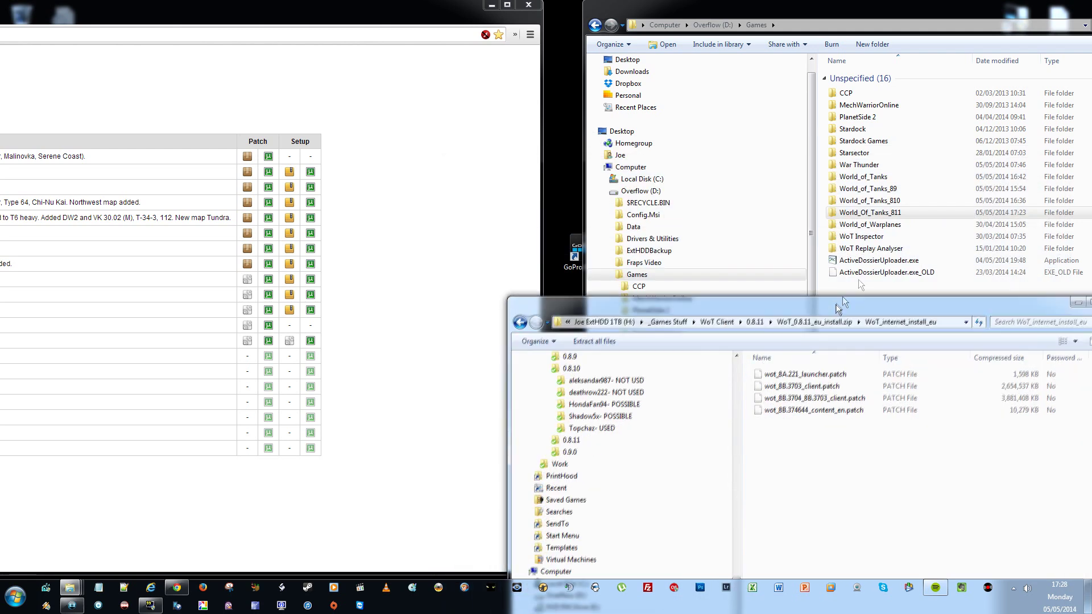
Browse the Games folders, checking World_of_Tanks_810 and the empty World_Of_Tanks_811.
double_click(895, 216)
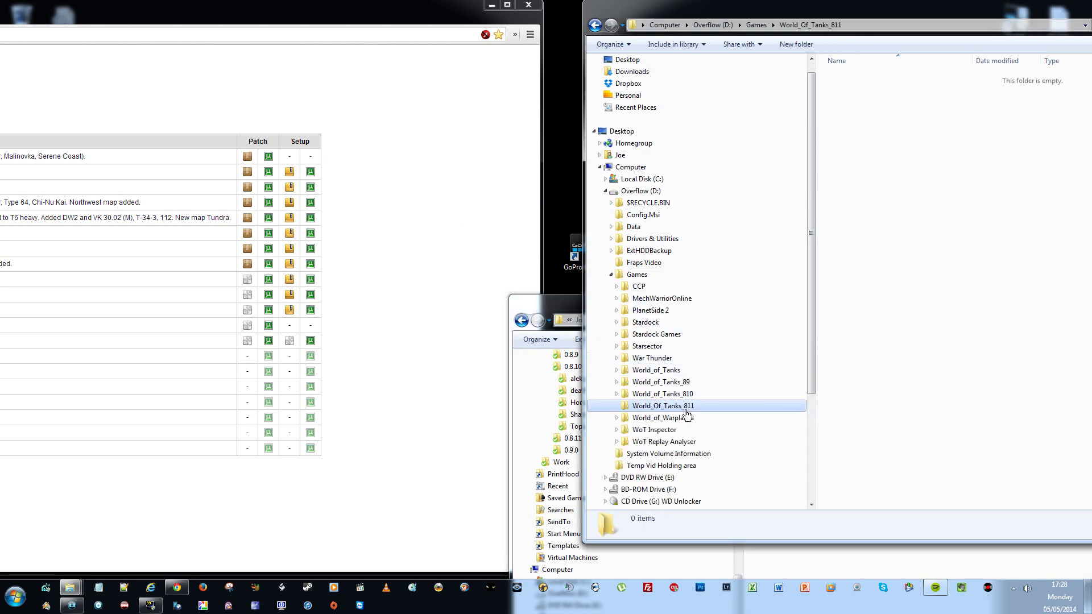
left_click(640, 275)
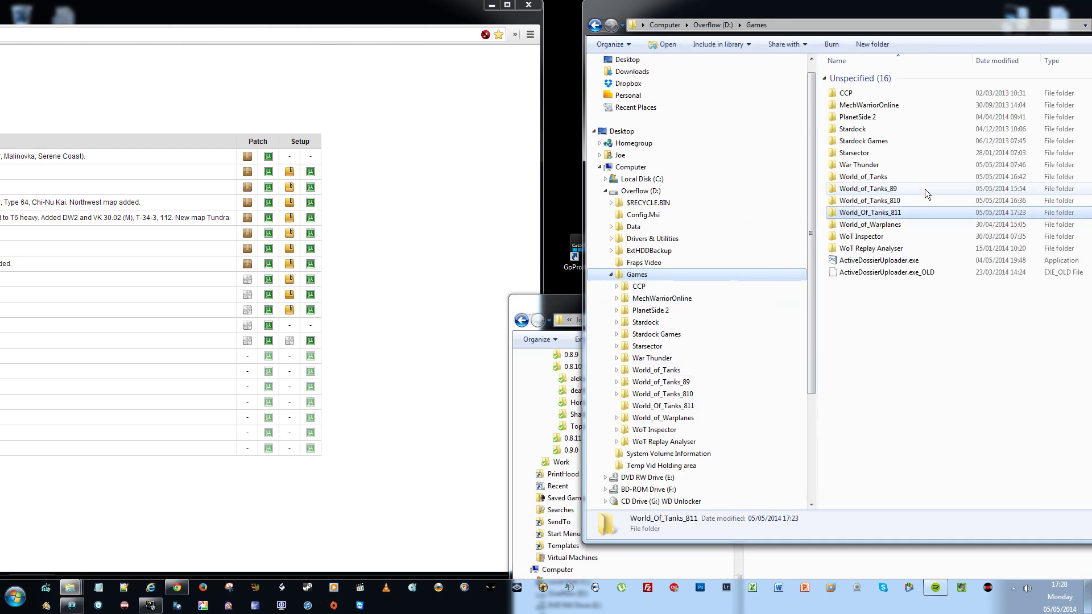
left_click(832, 177)
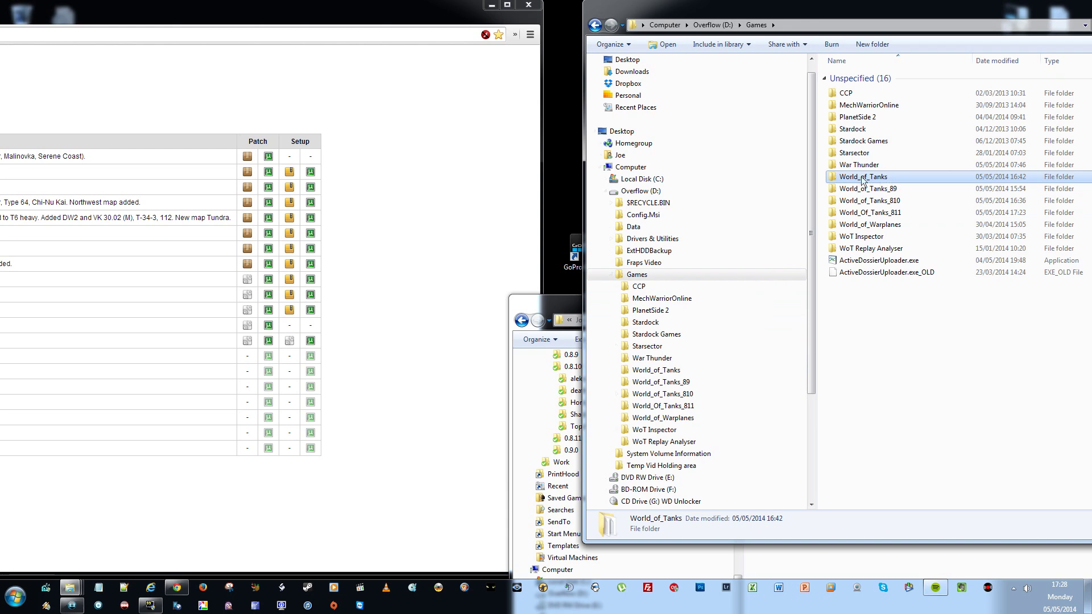
left_click(905, 191)
left_click(908, 214)
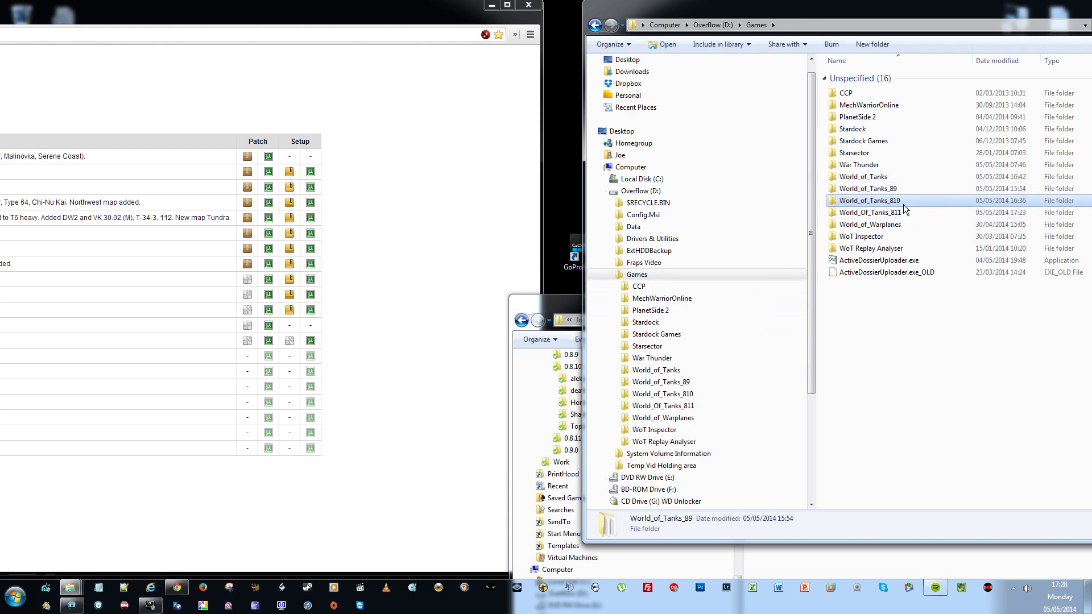
double_click(901, 189)
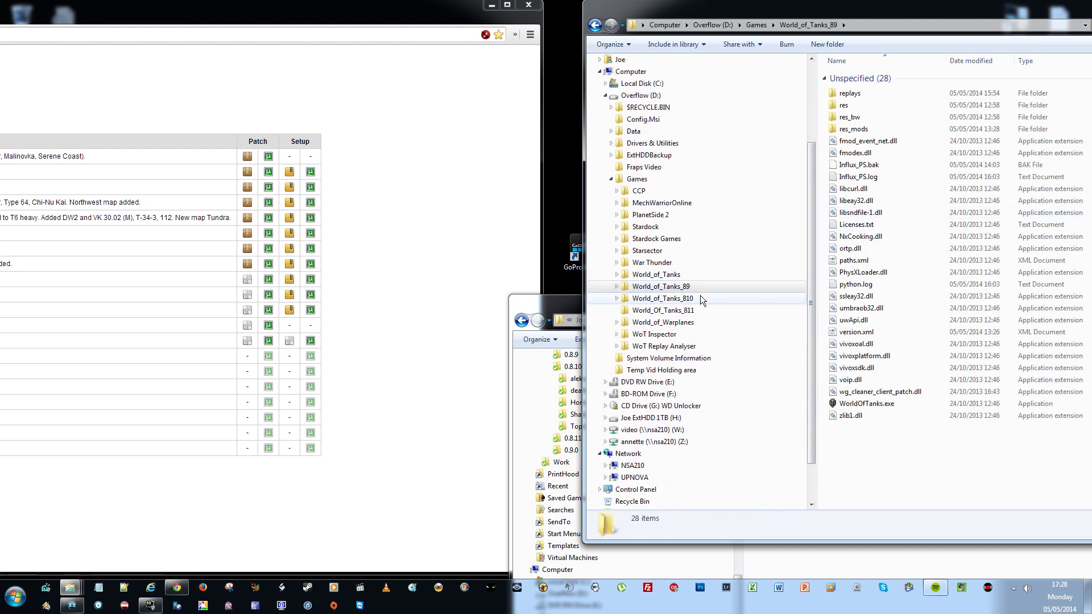
left_click(701, 295)
left_click(697, 310)
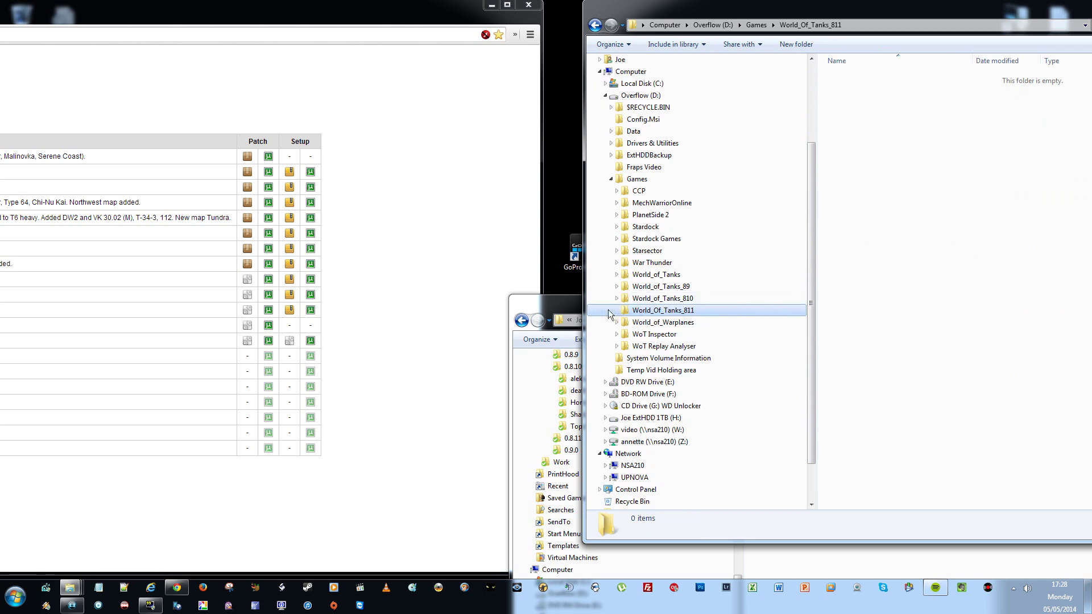
Select the four patch files in the archive window, then close it.
left_click(573, 310)
left_click_drag(574, 310, 574, 384)
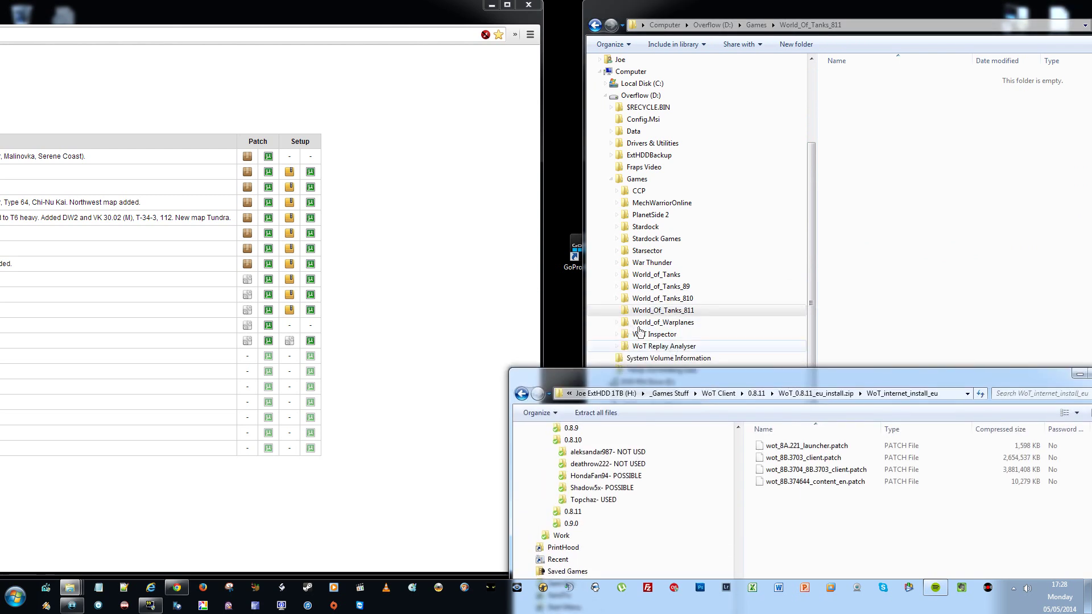
left_click(821, 482, "shift")
left_click_drag(848, 383, 802, 340)
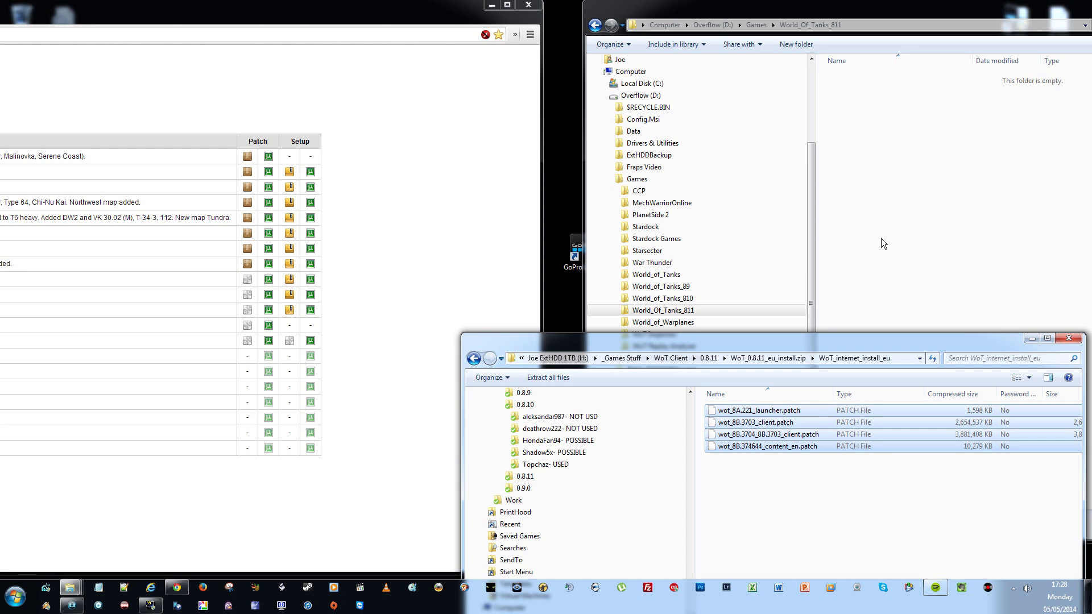
left_click(1068, 338)
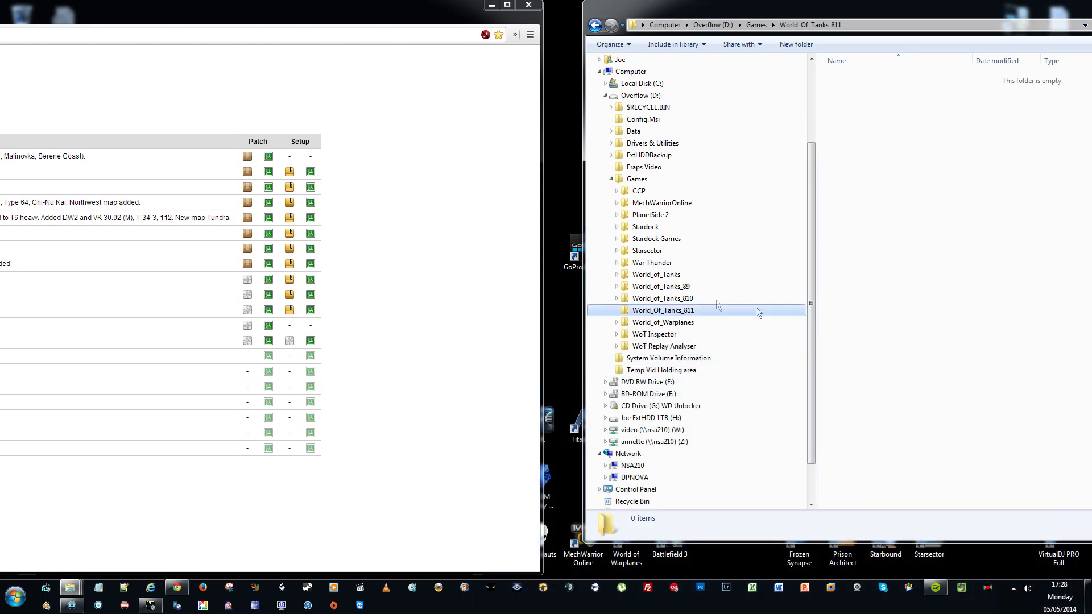
Move the four .patch files from World_of_Tanks_810 into World_Of_Tanks_811.
left_click(677, 299)
left_click(891, 462, "shift")
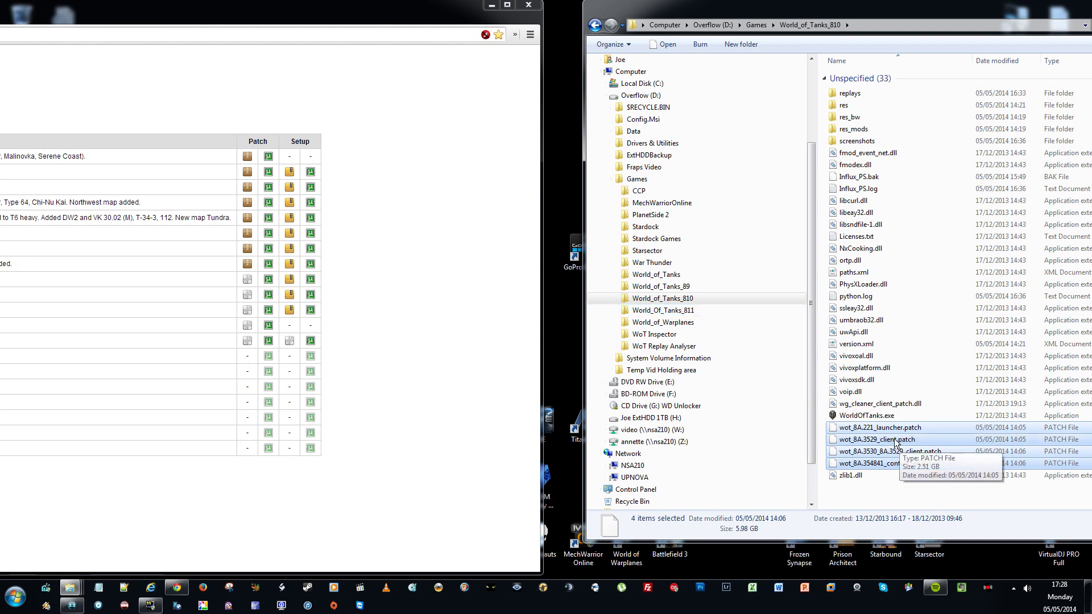
left_click_drag(877, 439, 693, 315)
left_click(692, 311)
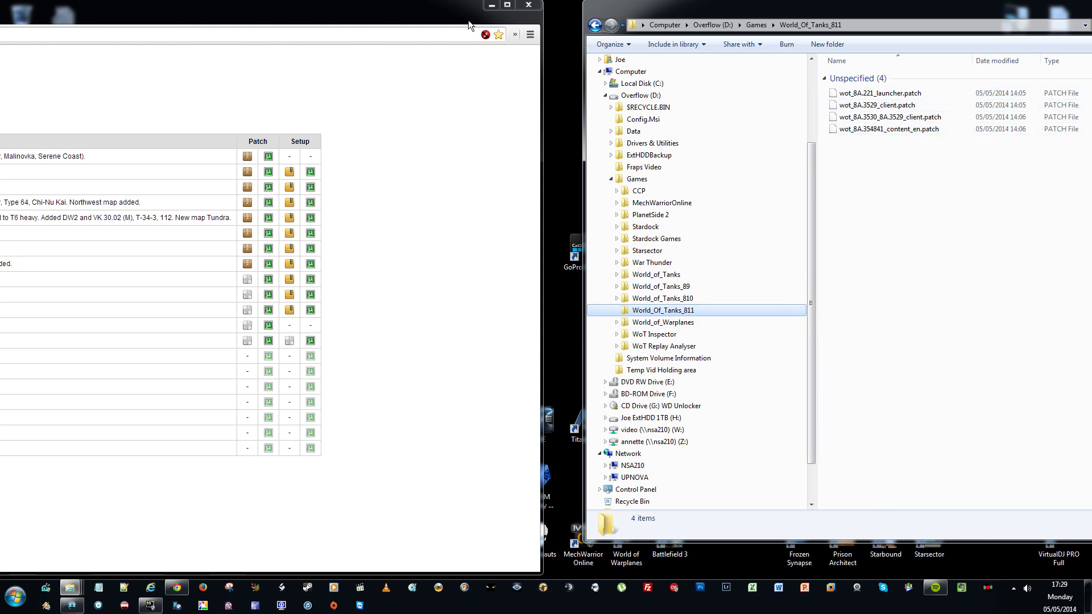
left_click_drag(397, 8, 426, 8)
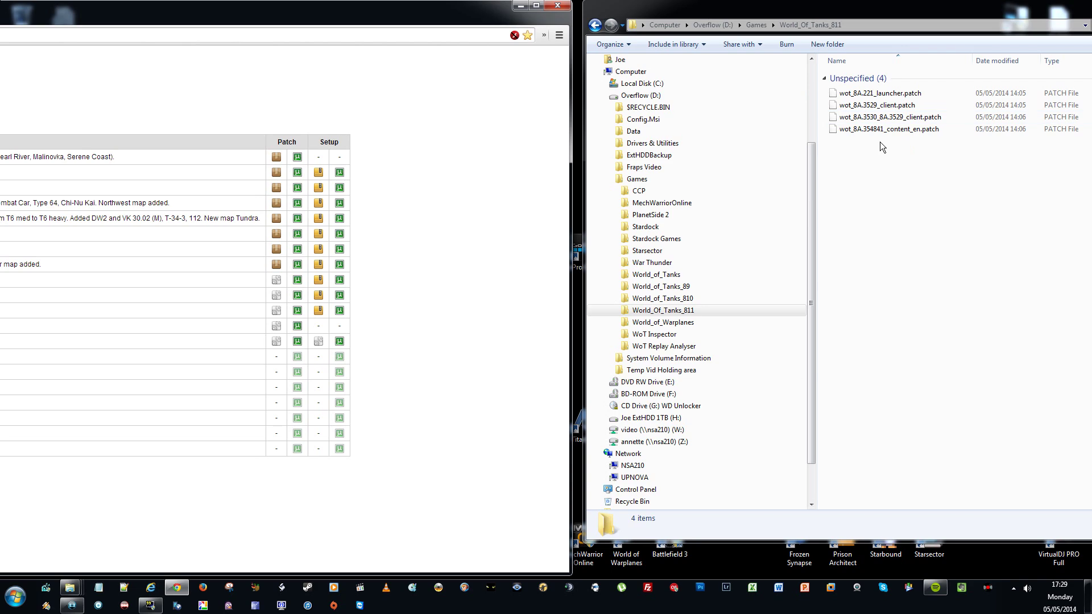
Maximize the browser, view the 7-Zip 9.20 download page, then return to Older WoT Versions.
double_click(469, 23)
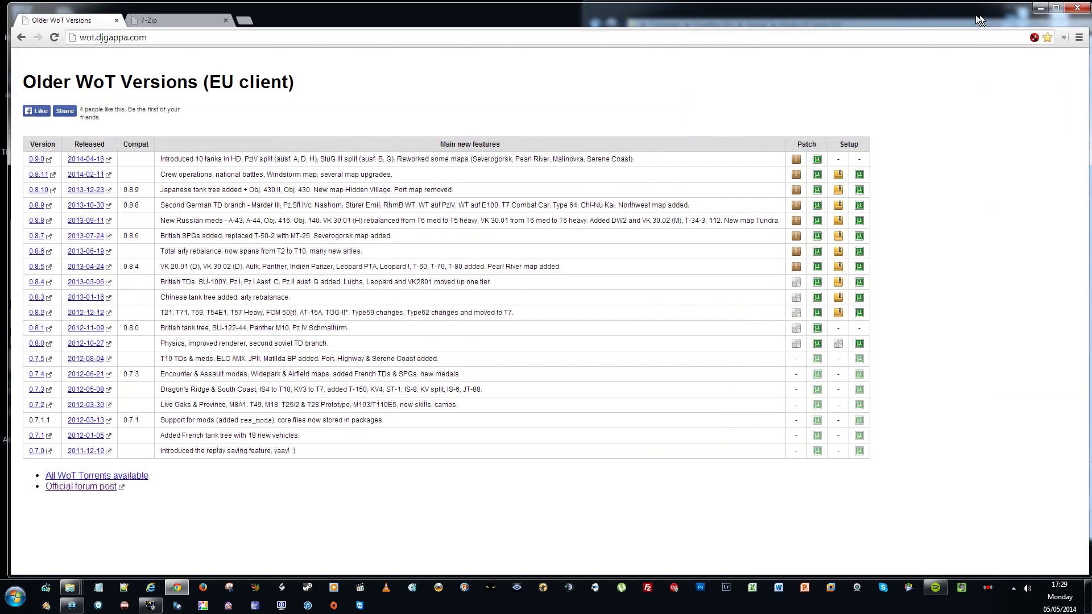
left_click_drag(975, 15, 967, 13)
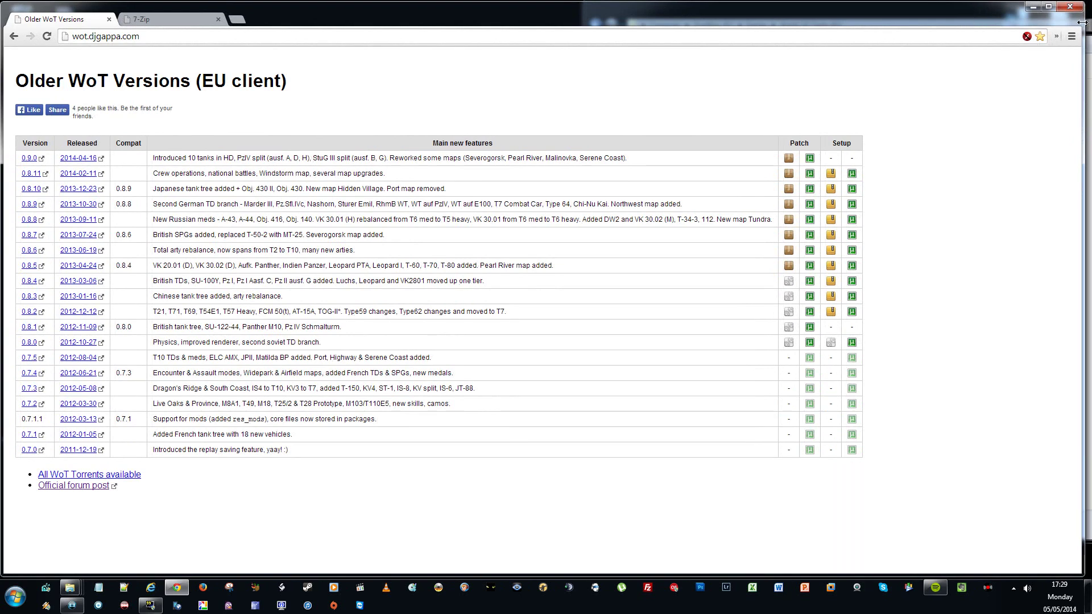
left_click_drag(1081, 22, 1069, 27)
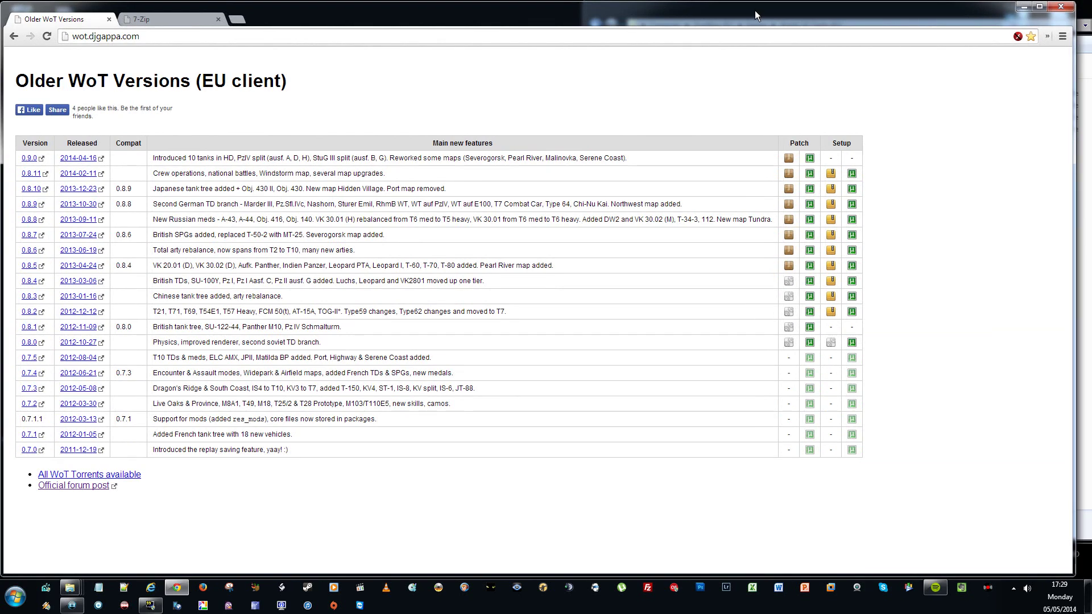
left_click_drag(756, 10, 759, 10)
left_click(174, 19)
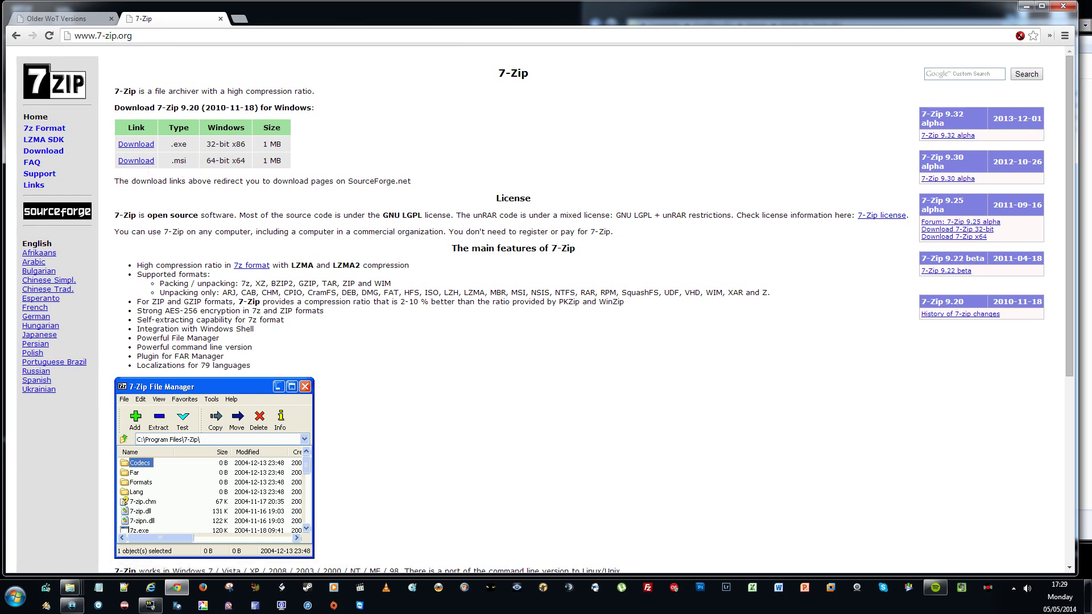
left_click_drag(206, 161, 236, 161)
left_click(66, 19)
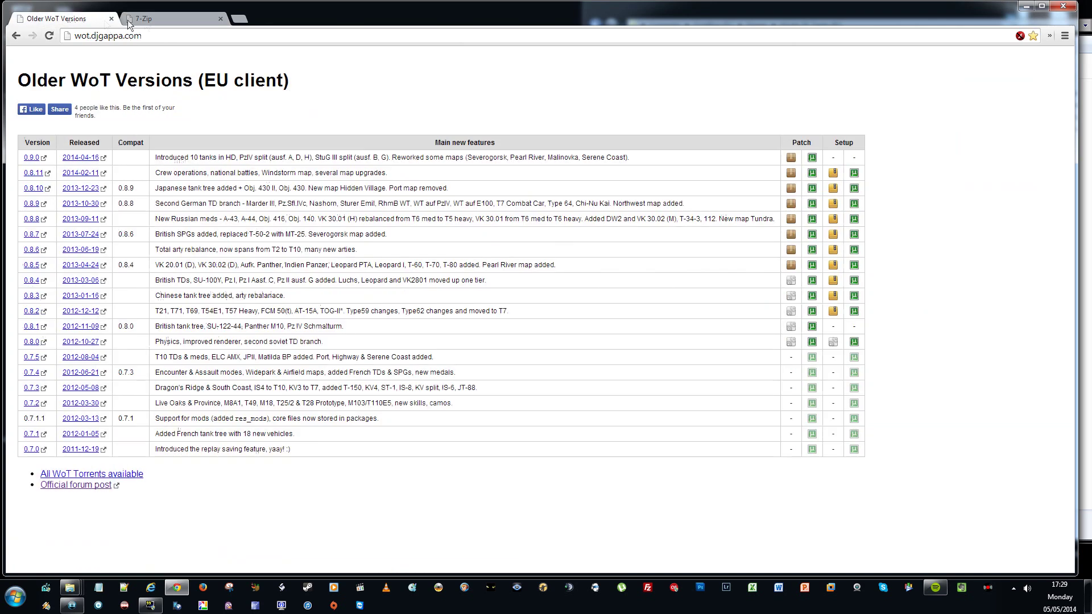
Minimize the browser and centre the World_Of_Tanks_811 Explorer window.
left_click(1026, 6)
left_click_drag(1004, 18, 789, 35)
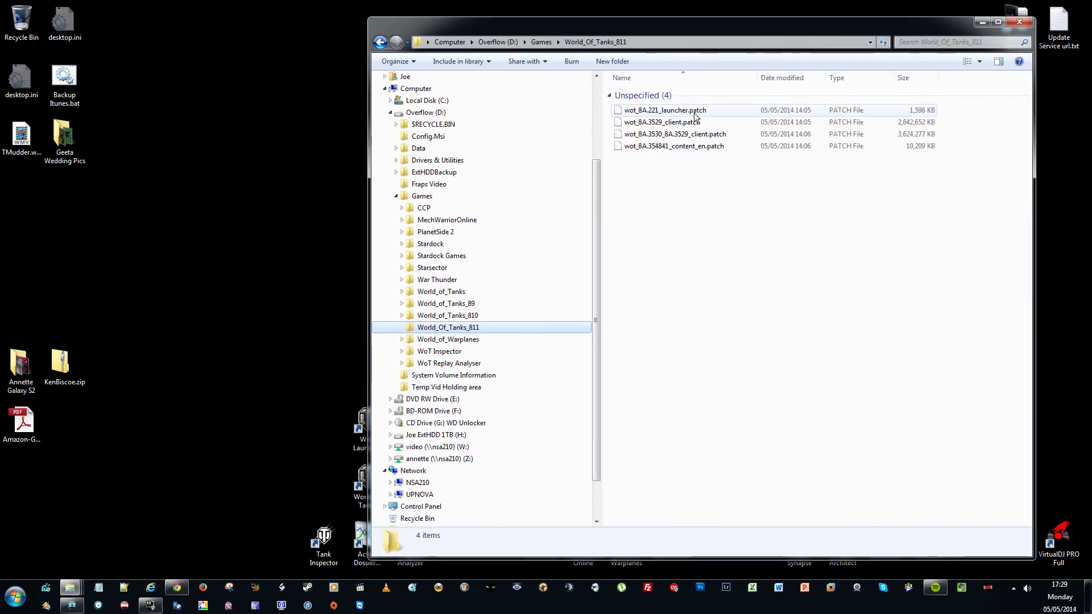
left_click(701, 110)
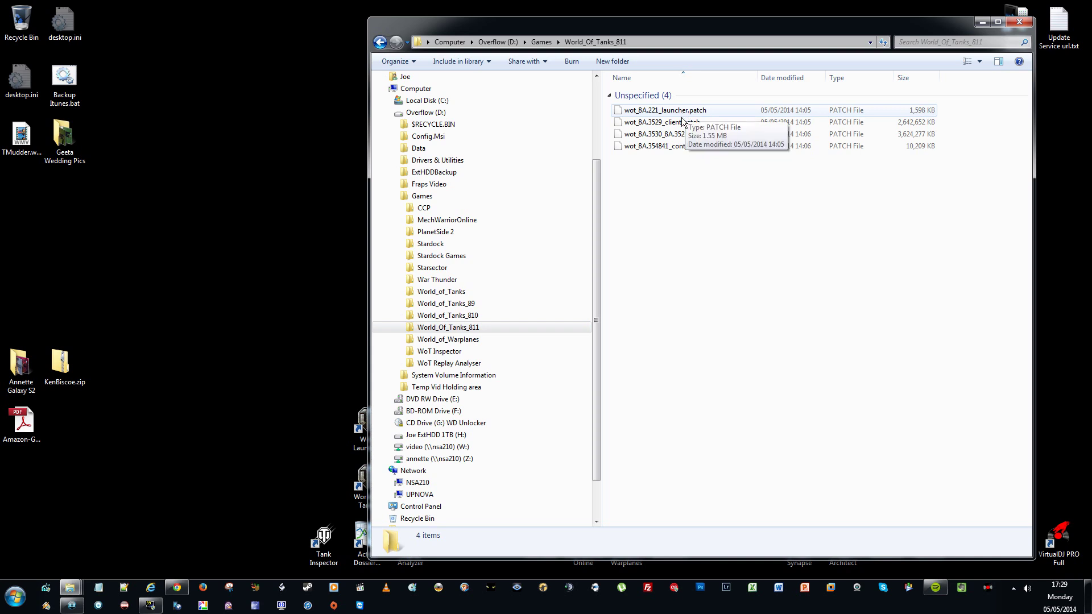
left_click(690, 182)
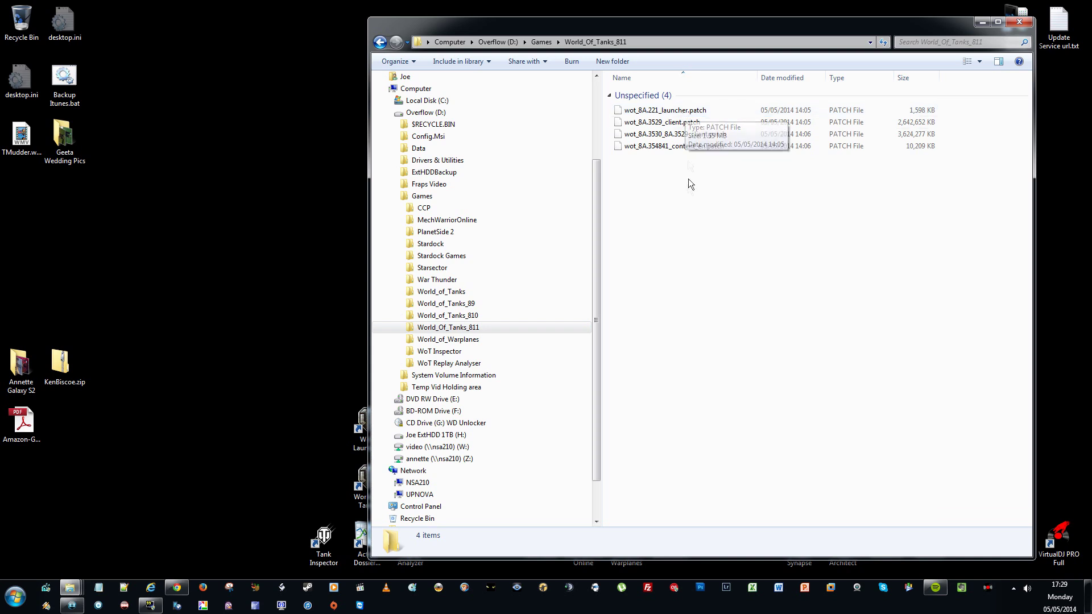
Inspect wot_8A.221_launcher.patch as an archive in 7-Zip, then close it.
left_click(682, 111)
right_click(684, 113)
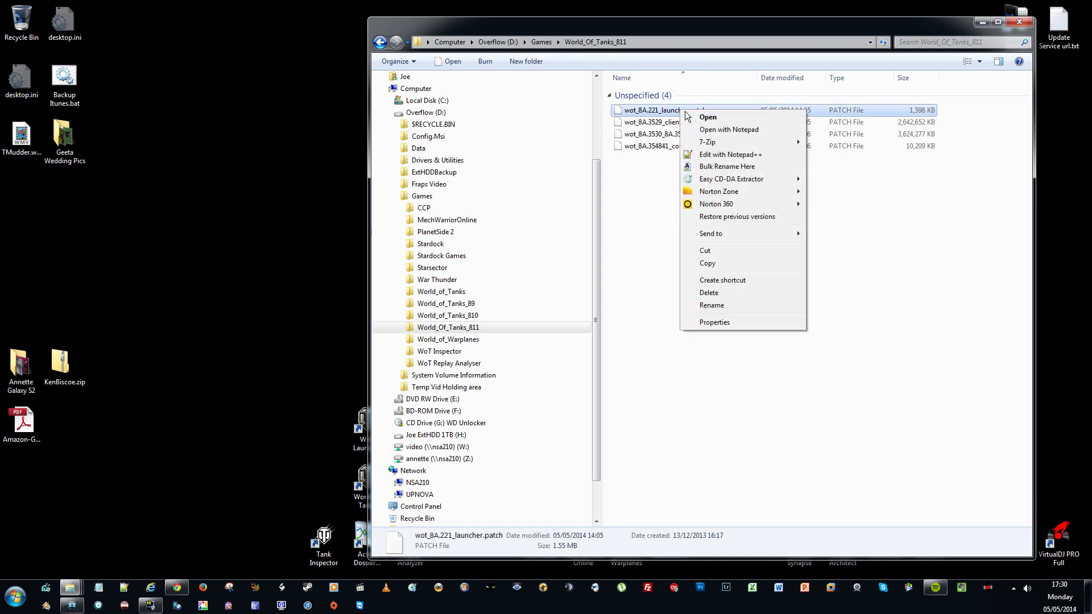
mouse_move(711, 146)
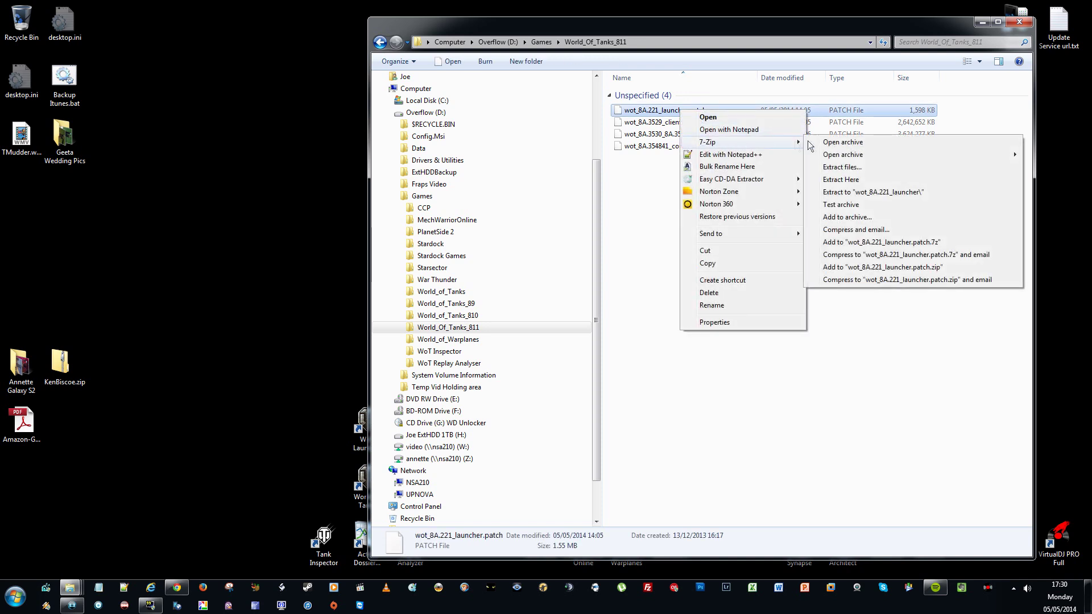
left_click(844, 143)
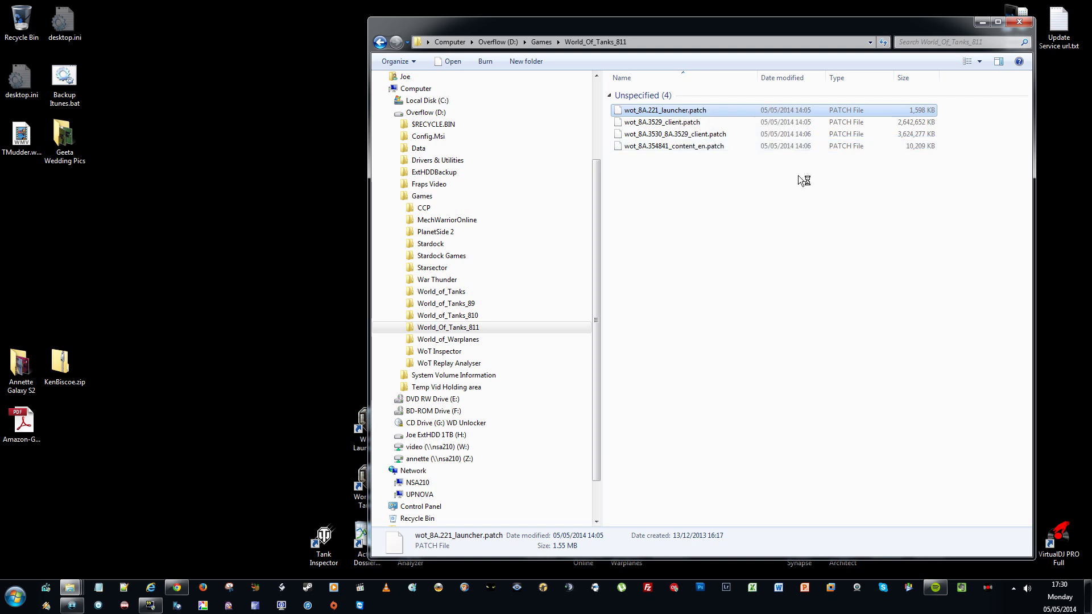
left_click_drag(884, 201, 533, 190)
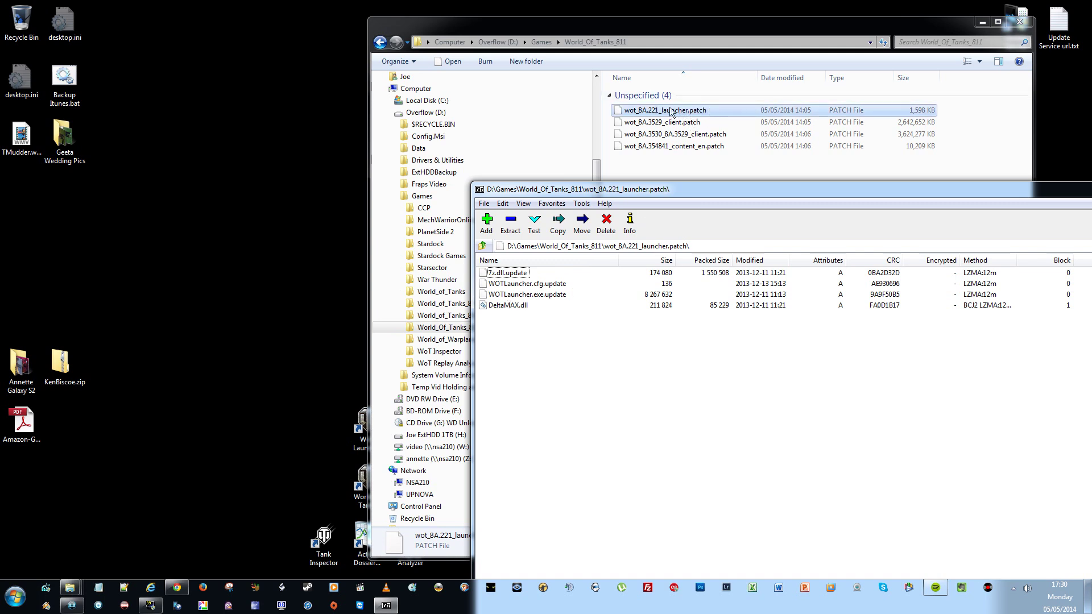
left_click_drag(1083, 190, 615, 221)
left_click(818, 220)
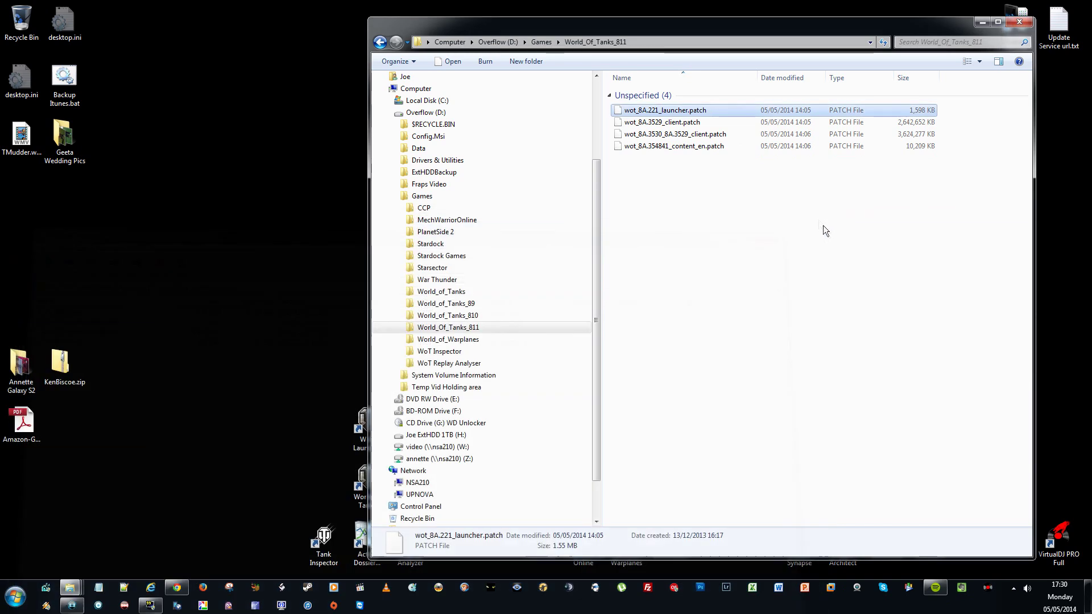
Delete wot_8A.221_launcher.patch from World_Of_Tanks_811.
left_click(825, 231)
left_click_drag(639, 116, 696, 116)
key("Delete")
key("Return")
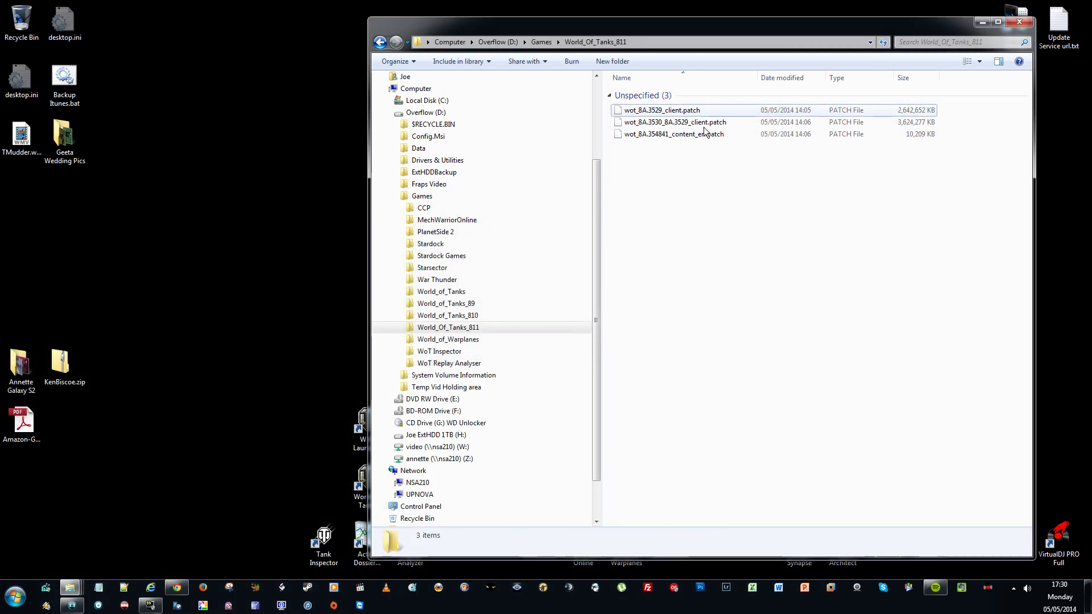
left_click(687, 114)
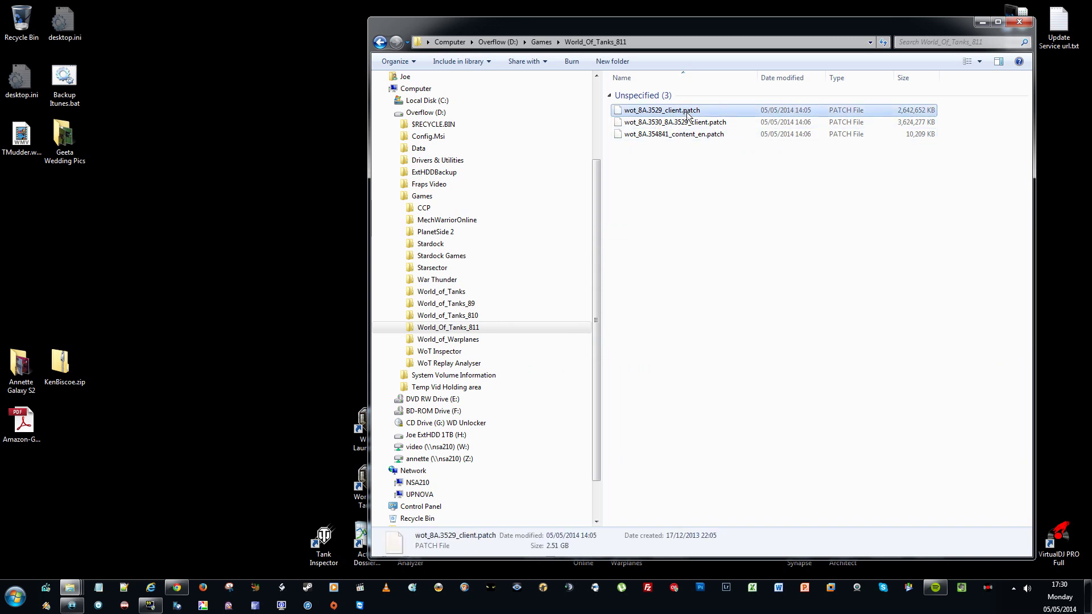
left_click(691, 121)
left_click(699, 134)
left_click(691, 111)
left_click(704, 136)
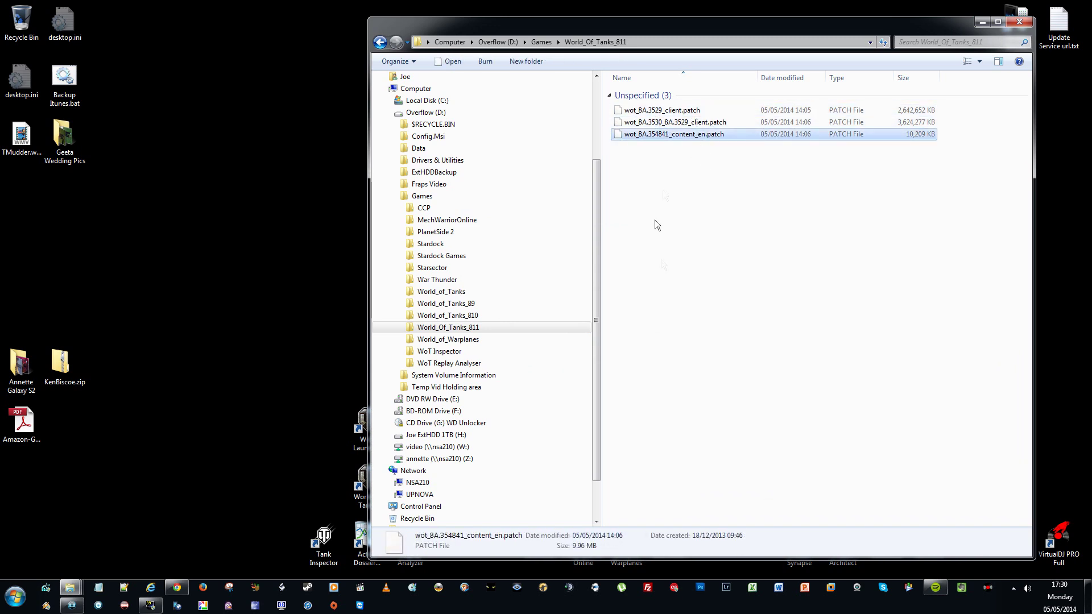
left_click(667, 114)
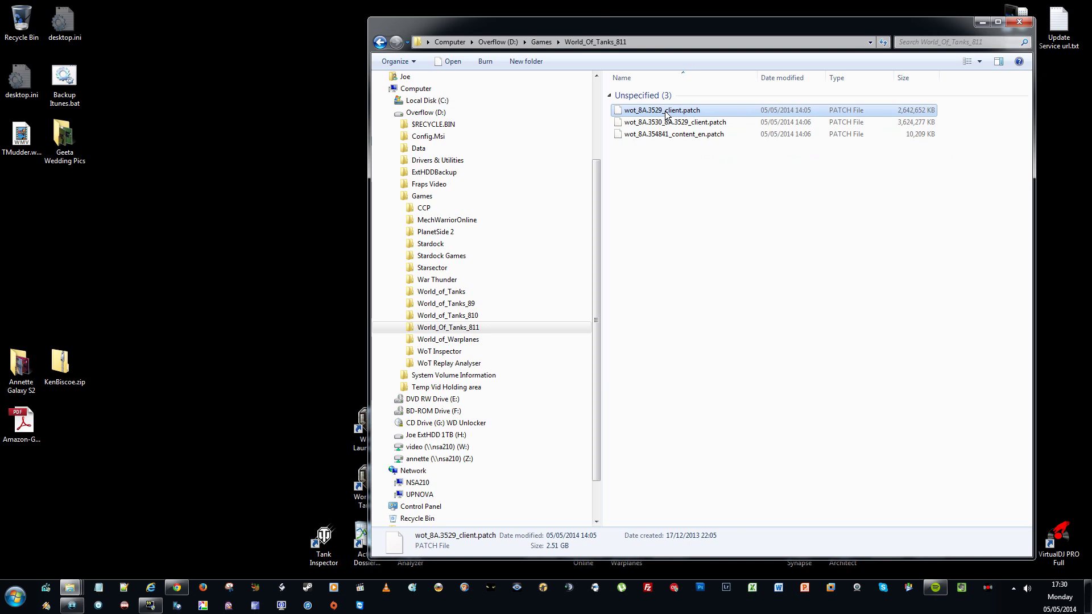
right_click(666, 113)
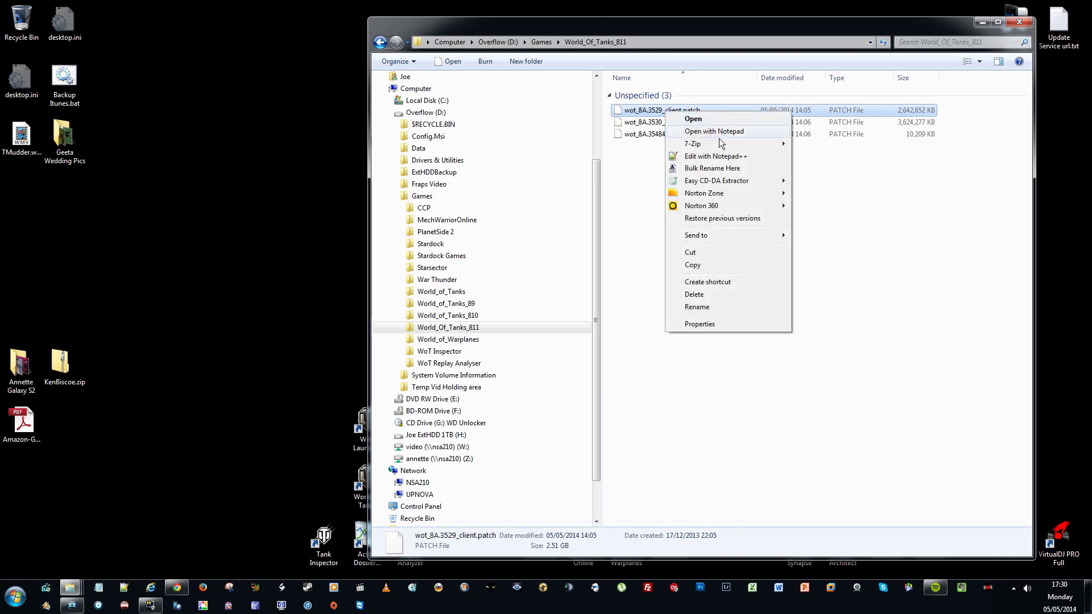
mouse_move(726, 145)
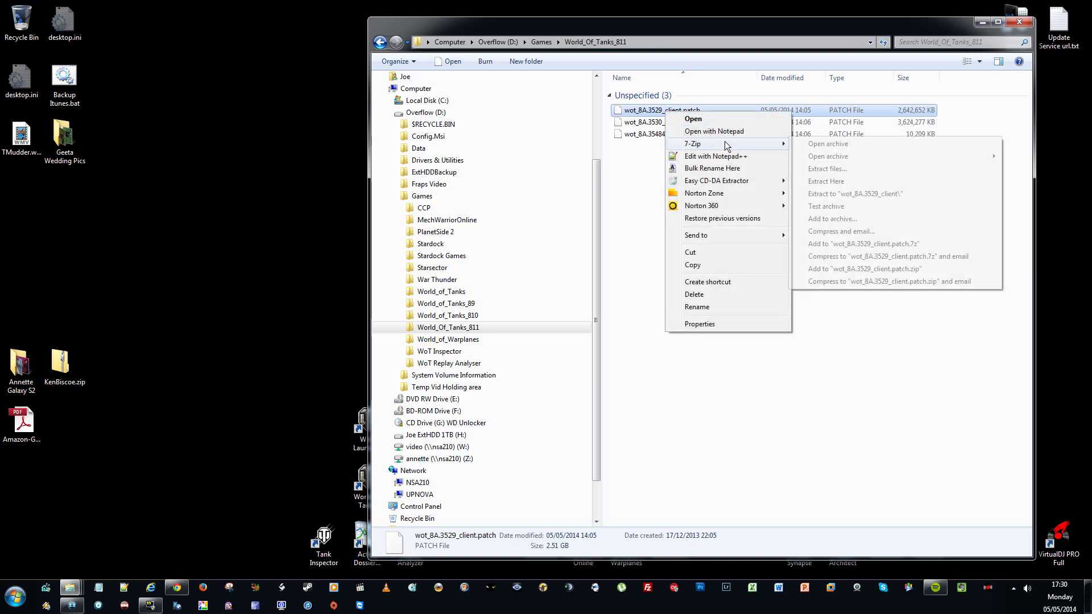
left_click(828, 145)
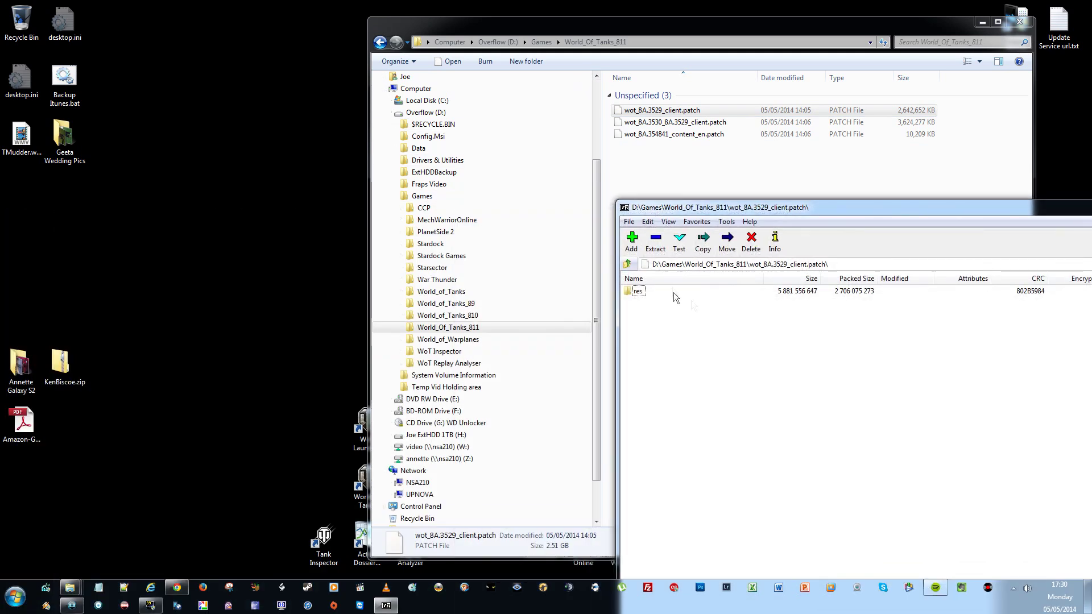
left_click_drag(788, 284, 720, 281)
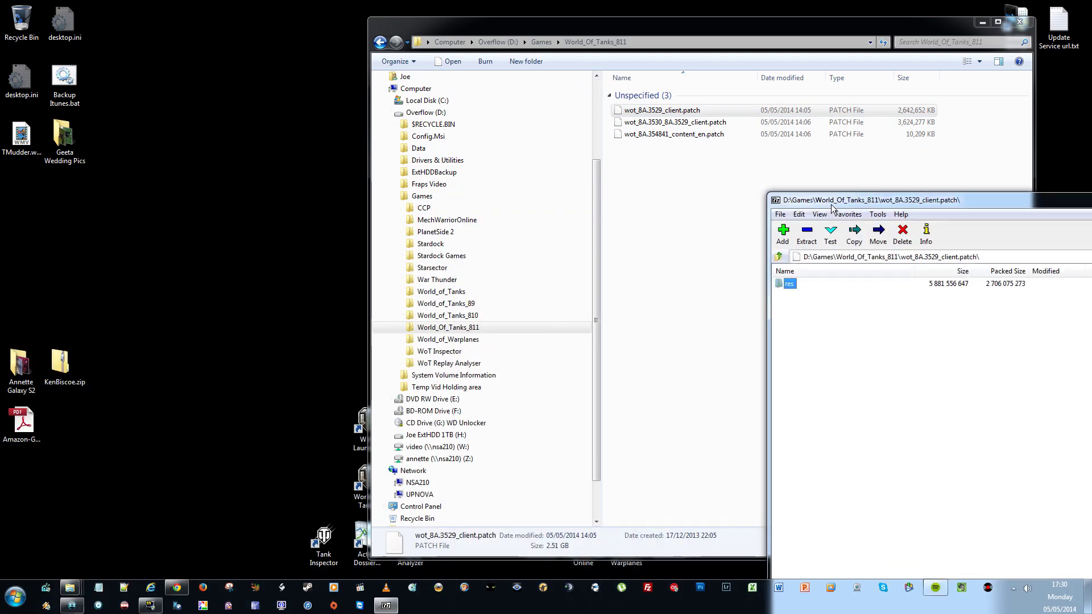
key("alt+F4")
right_click(685, 112)
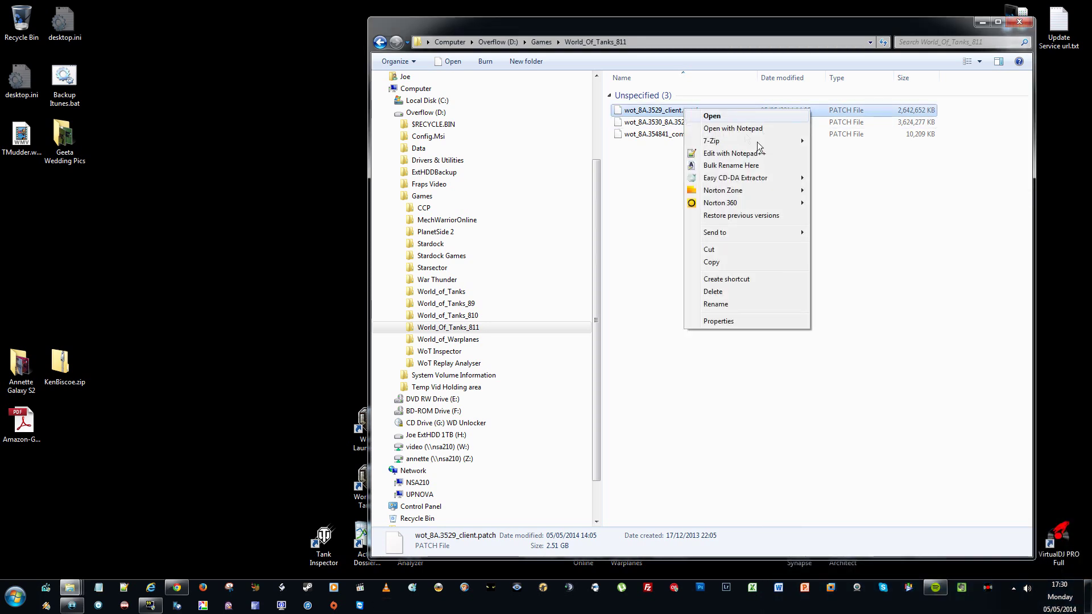
mouse_move(760, 142)
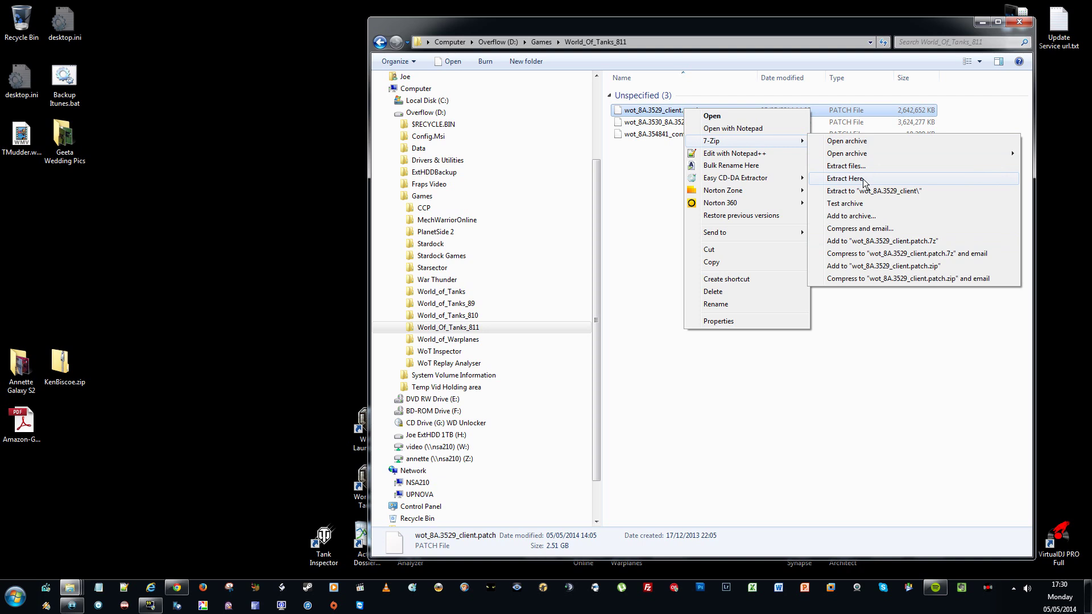
left_click(671, 191)
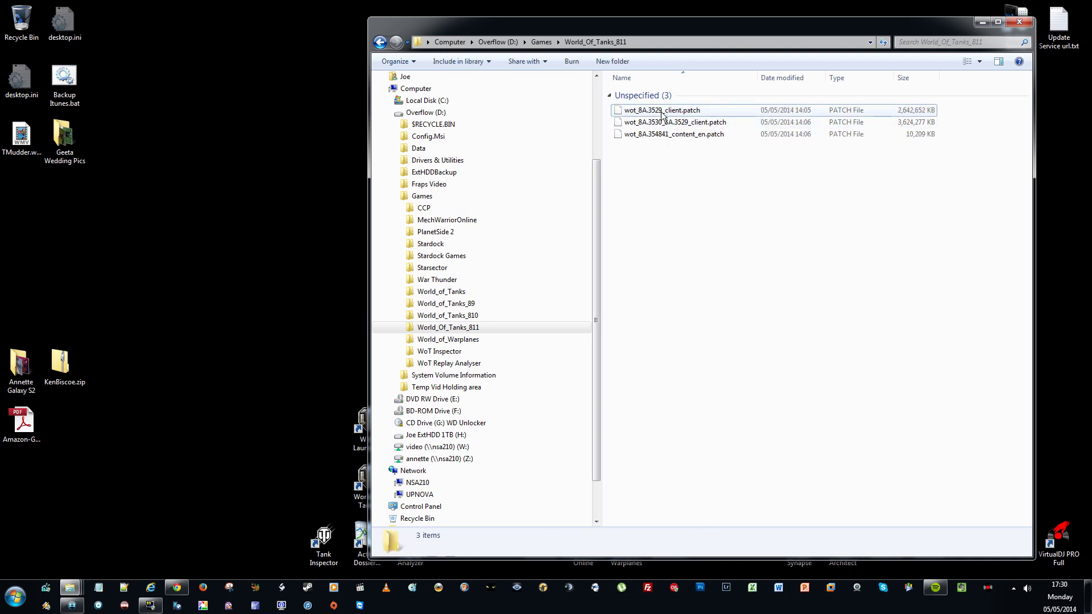
Open World_of_Tanks_810 and select WorldOfTanks.exe to view its details.
left_click(666, 132)
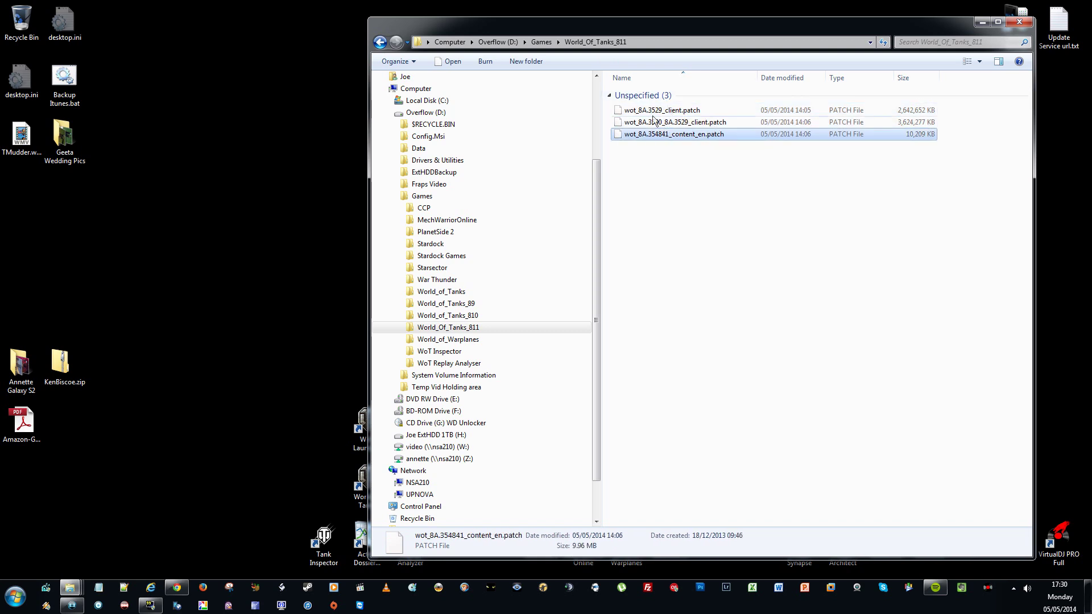
left_click(484, 315)
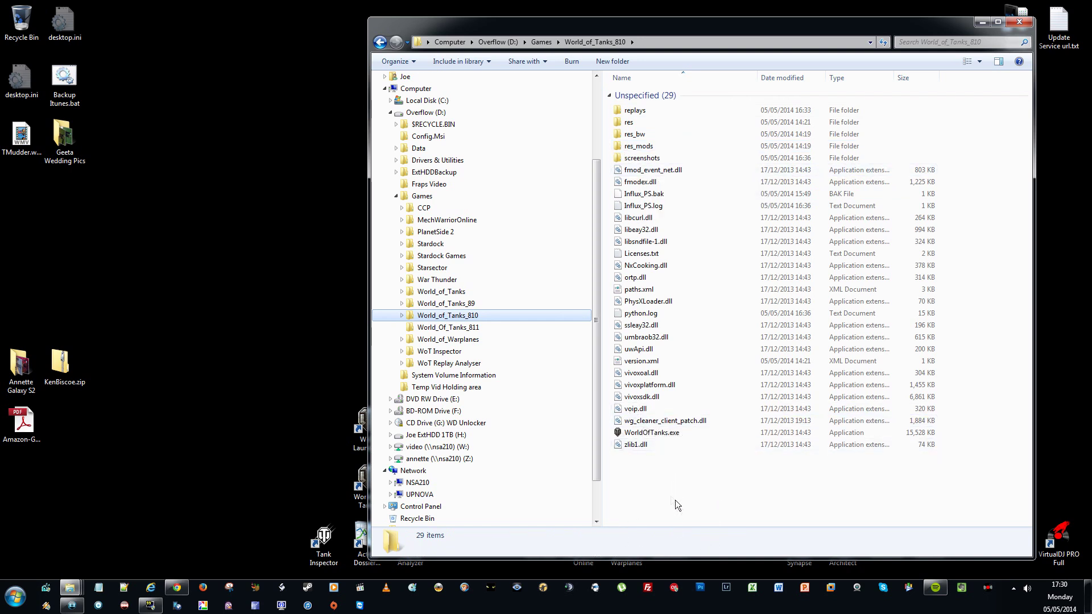
left_click(682, 435)
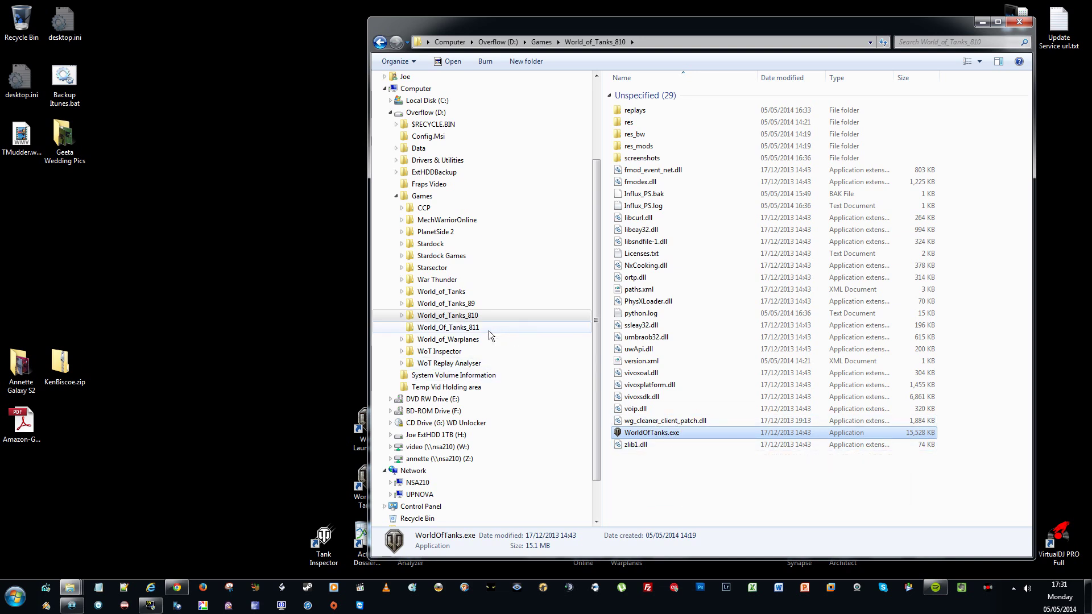
left_click(479, 330)
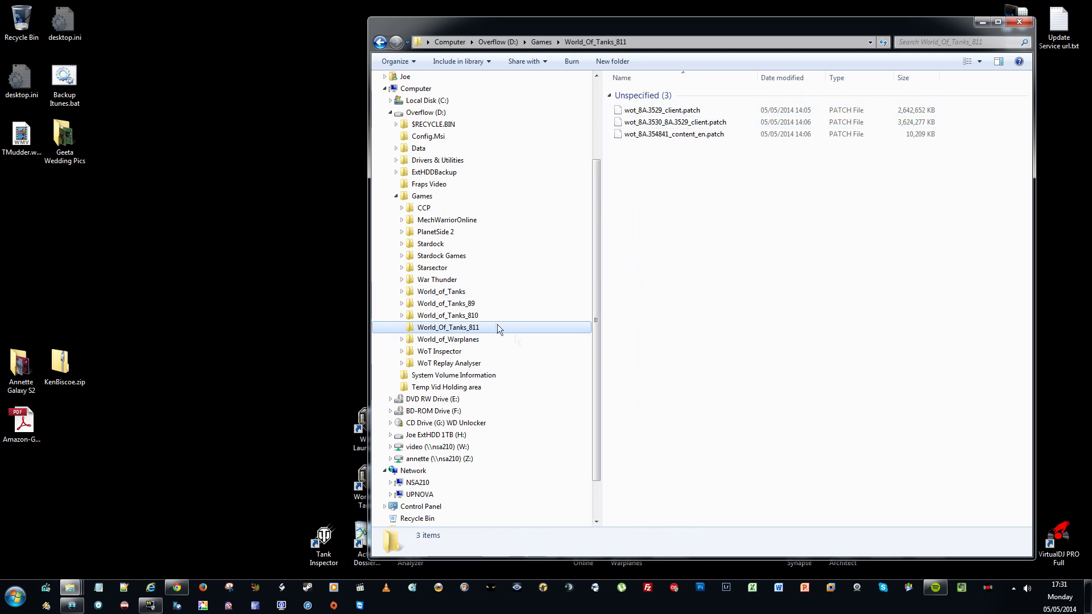
left_click(472, 316)
left_click(651, 474)
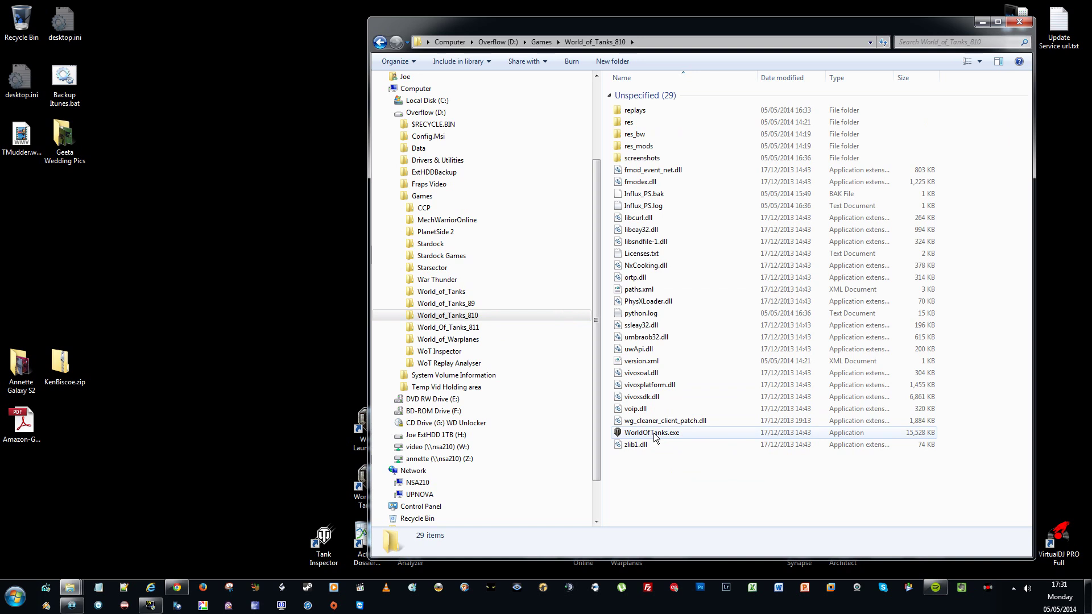
mouse_move(654, 437)
left_click(640, 435)
mouse_move(669, 437)
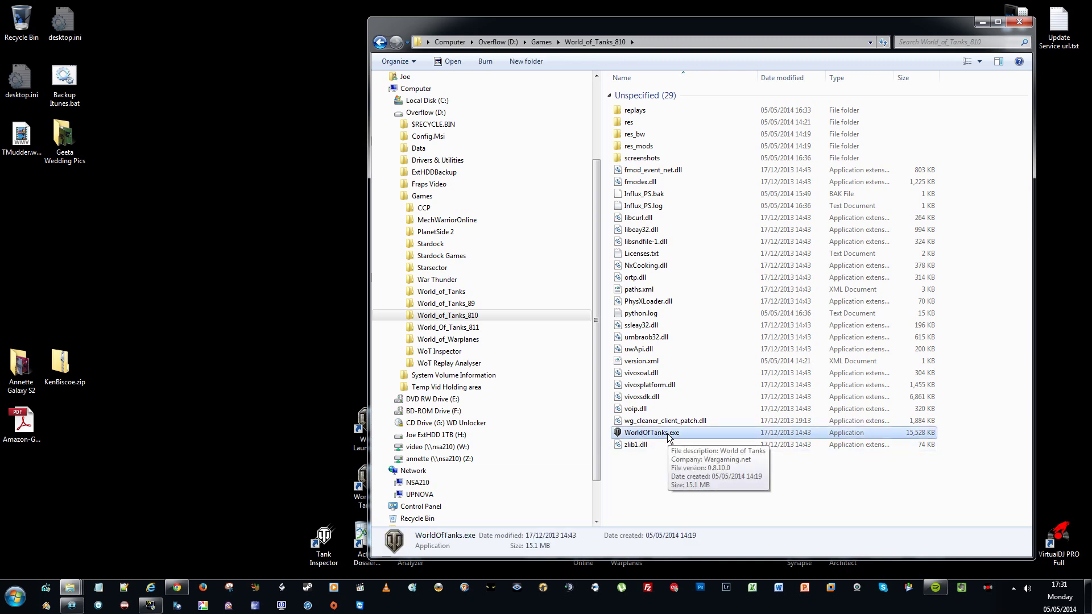
Review the client patch files in World_Of_Tanks_811, then return to World_of_Tanks_810.
left_click(477, 328)
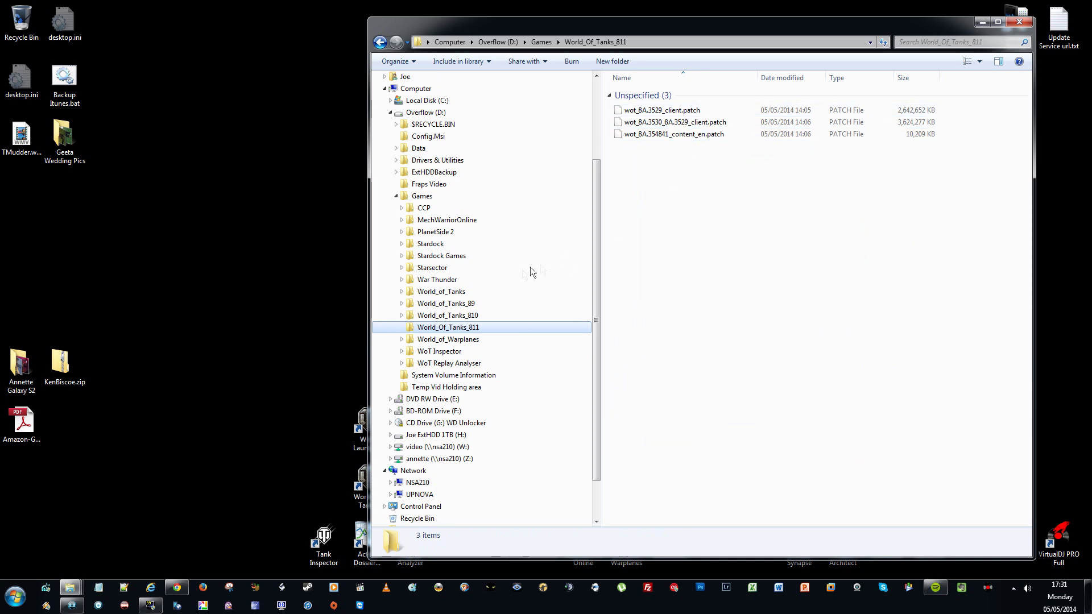
left_click(497, 315)
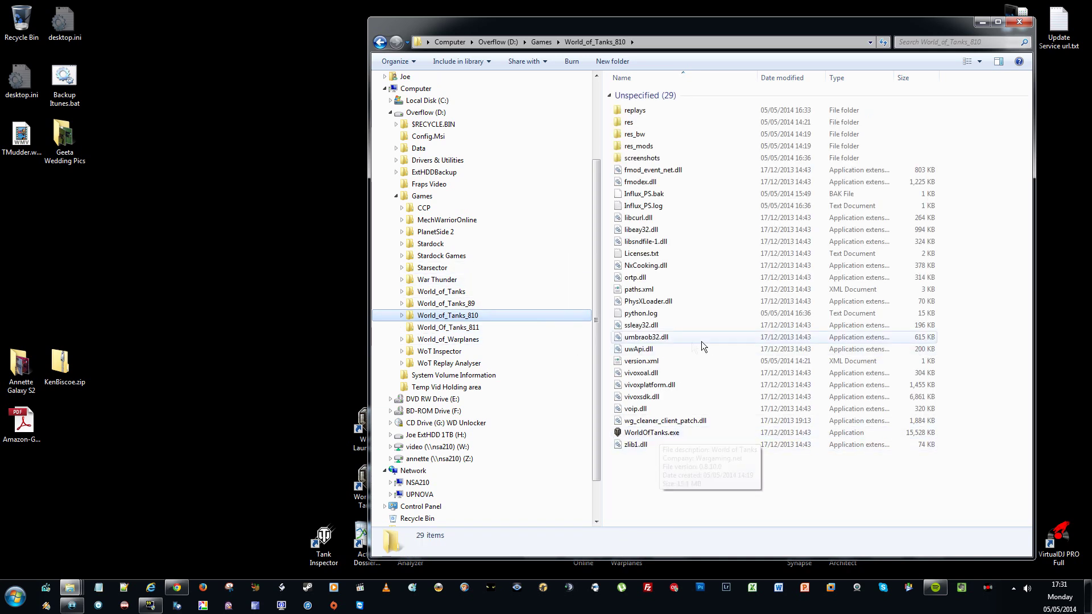
left_click(489, 329)
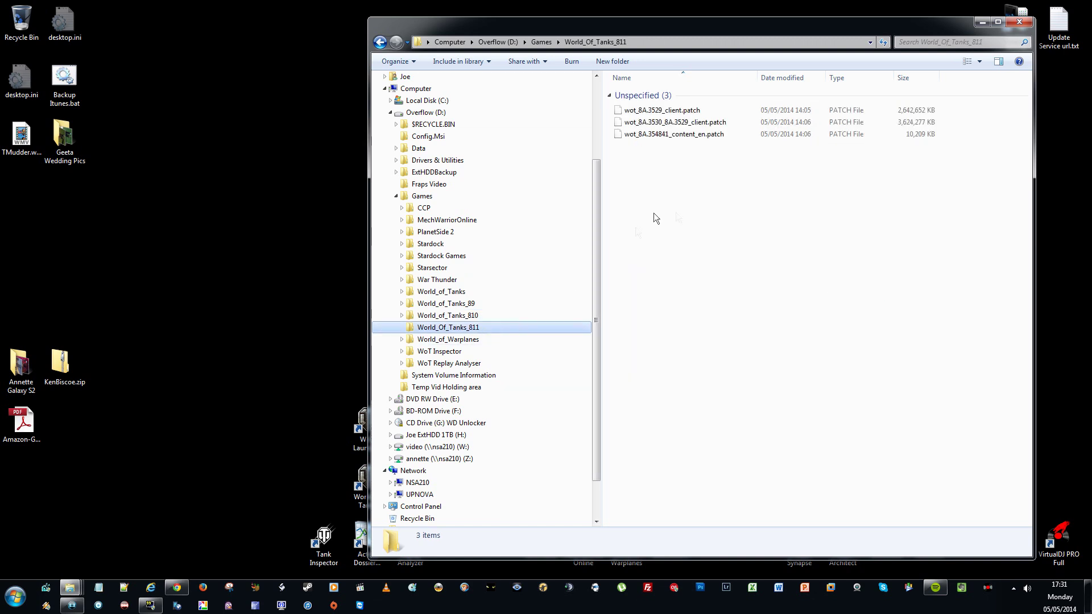
left_click(685, 113)
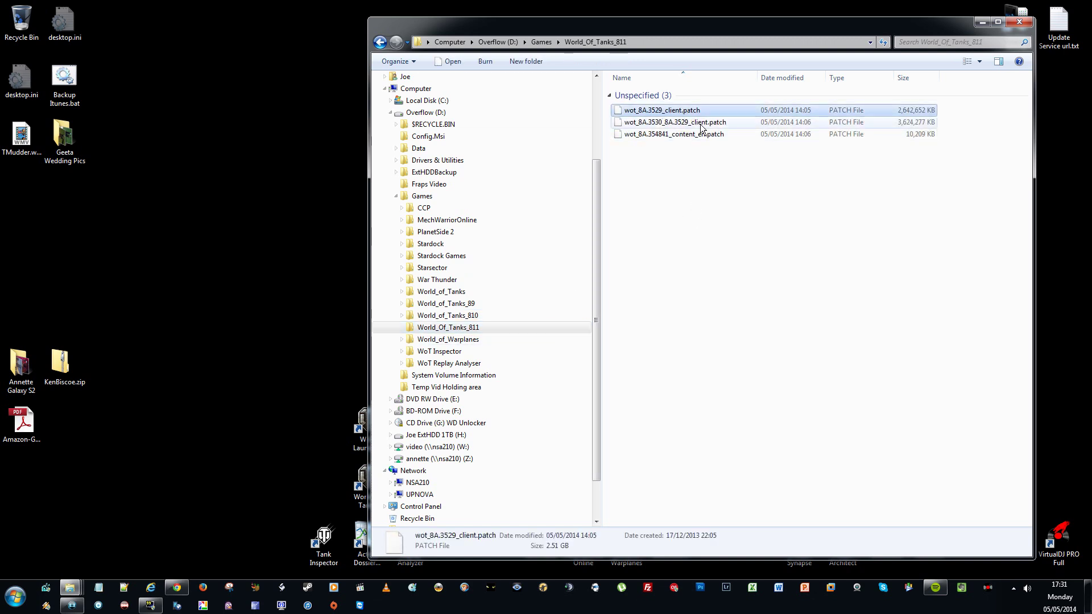
left_click(700, 123)
left_click(482, 317)
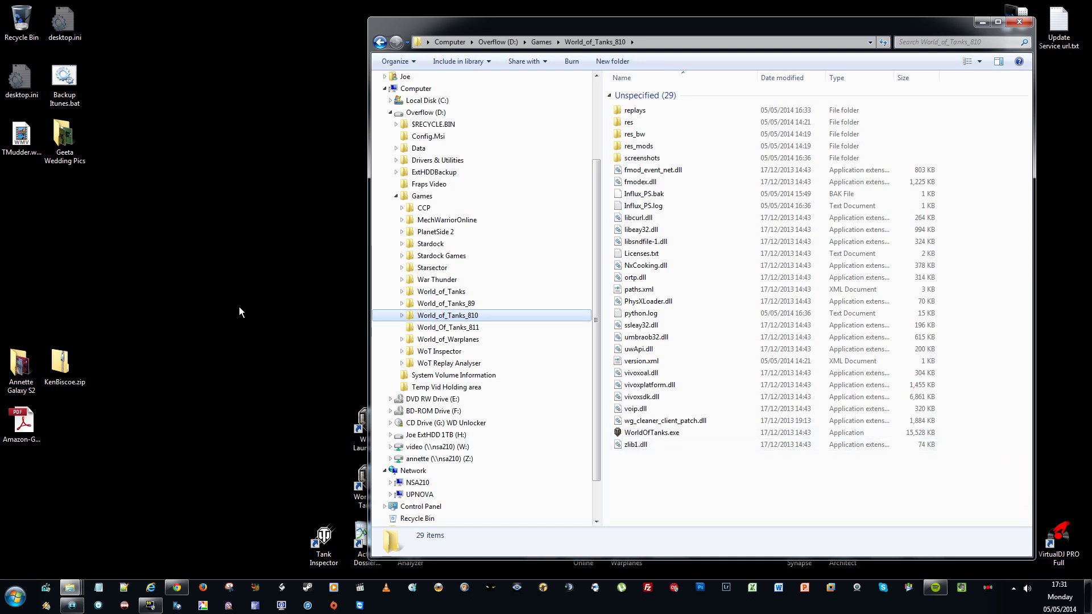
left_click_drag(225, 328, 649, 444)
left_click(648, 455)
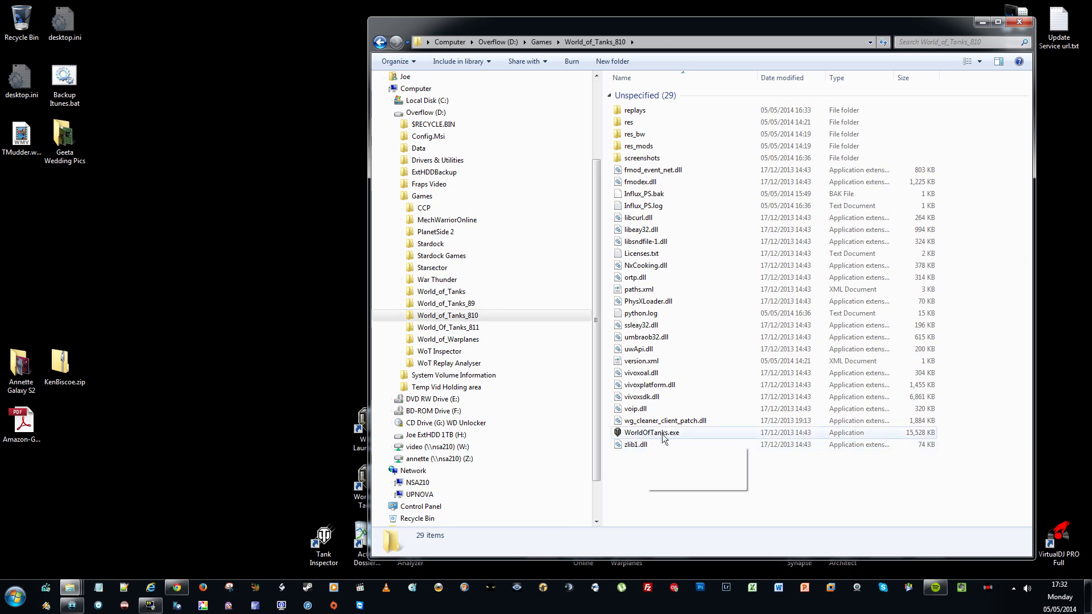
mouse_move(659, 437)
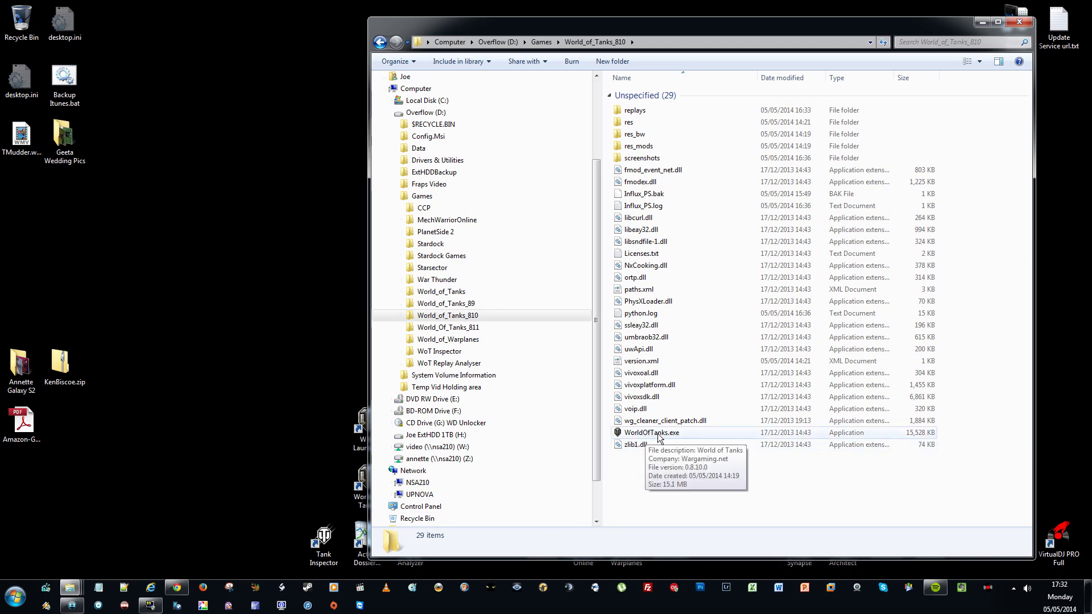